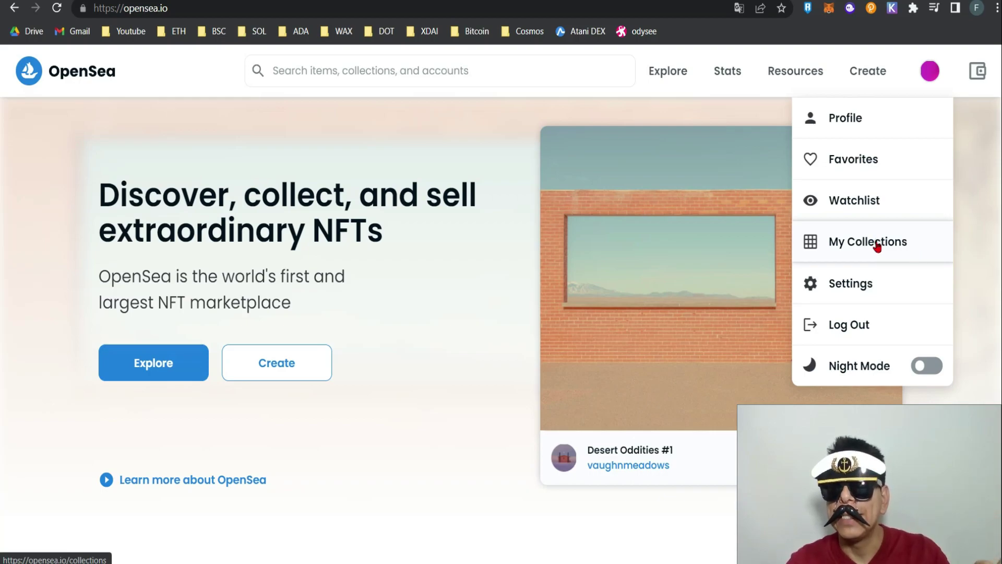
Open My Collections and start creating a new collection.
left_click(878, 247)
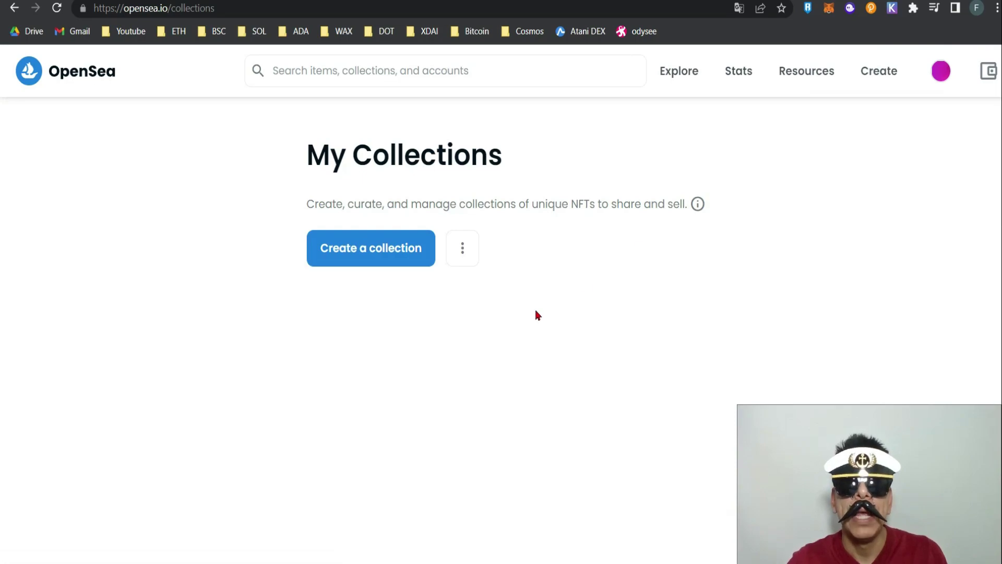
left_click(399, 256)
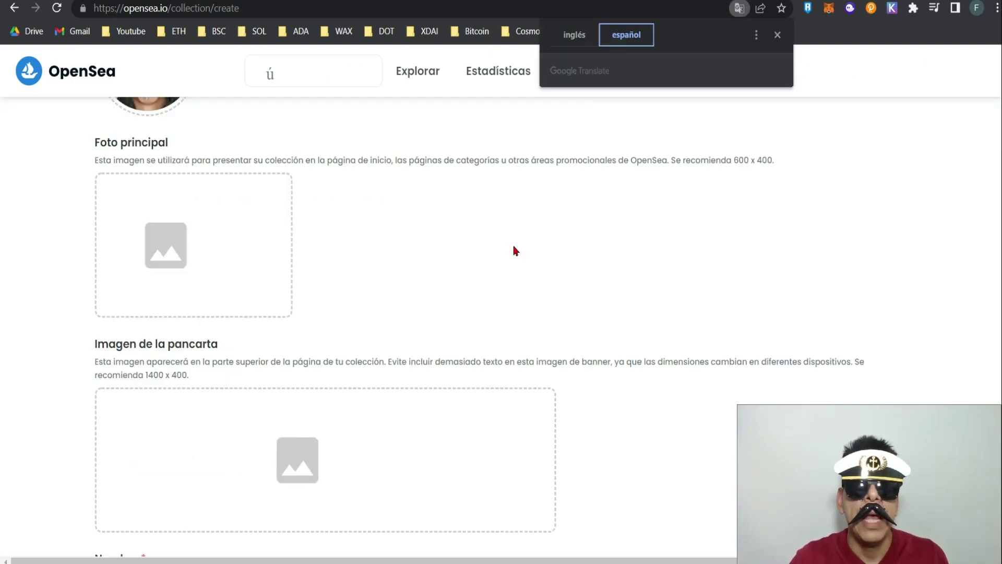
left_click(514, 245)
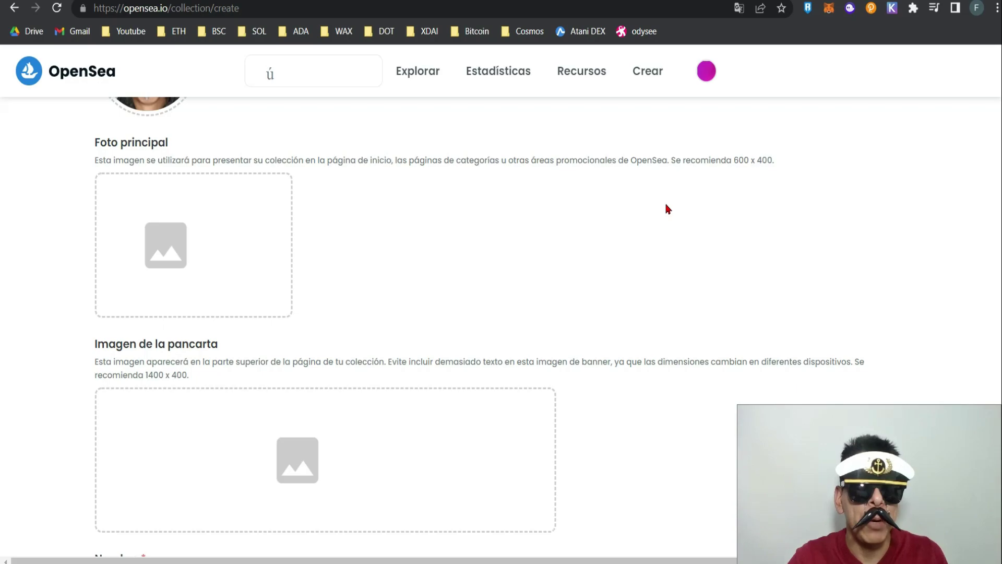
Name the collection El-Lunax and set its custom URL ending to el-lunax.
scroll(48, 261, "down", 2)
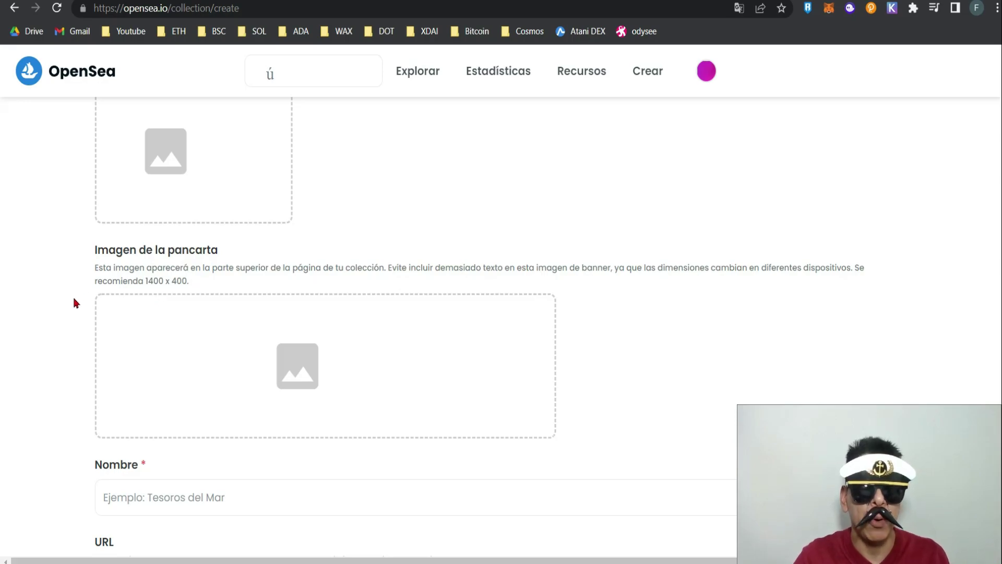
scroll(49, 322, "down", 3)
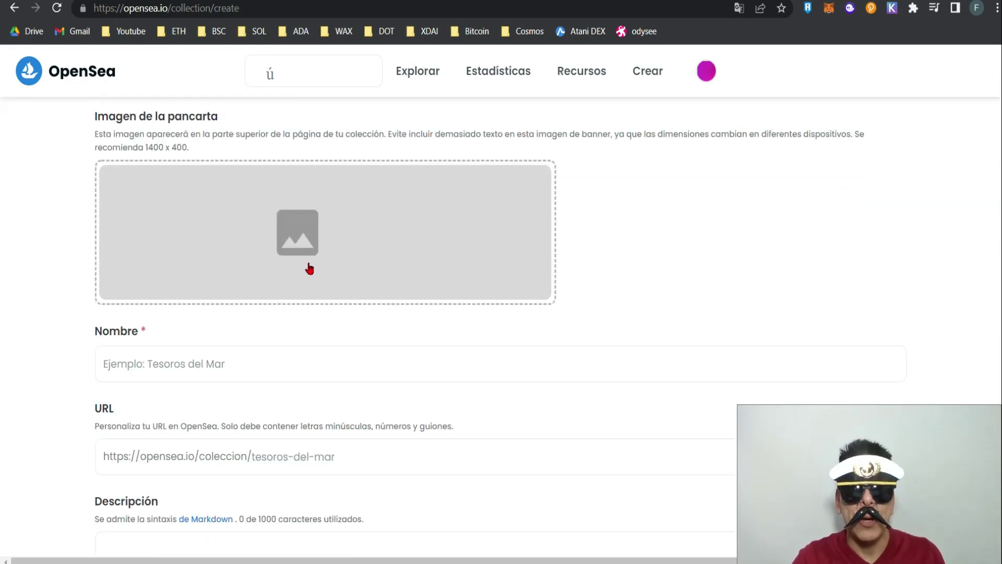
scroll(310, 269, "down", 3)
left_click(189, 237)
type("El-Lunax")
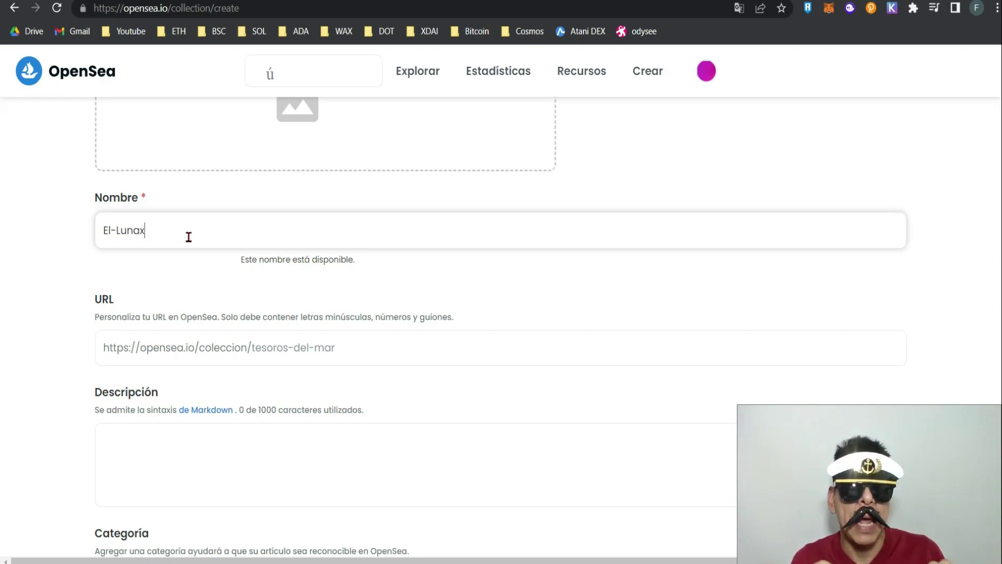
left_click(280, 346)
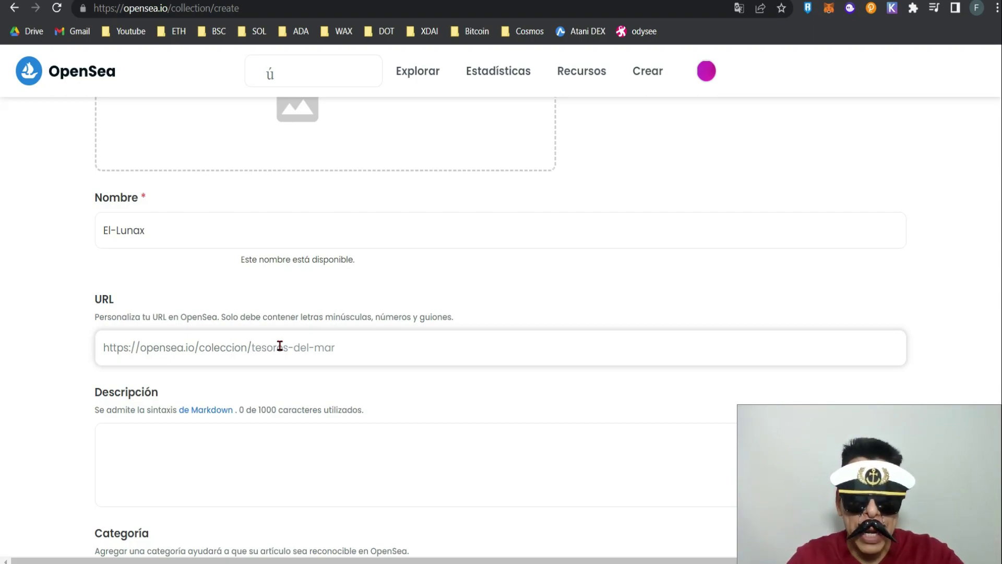
type("el-lunax")
Assign the Coleccionables category to the collection, leaving the description blank.
scroll(157, 255, "down", 4)
left_click(157, 255)
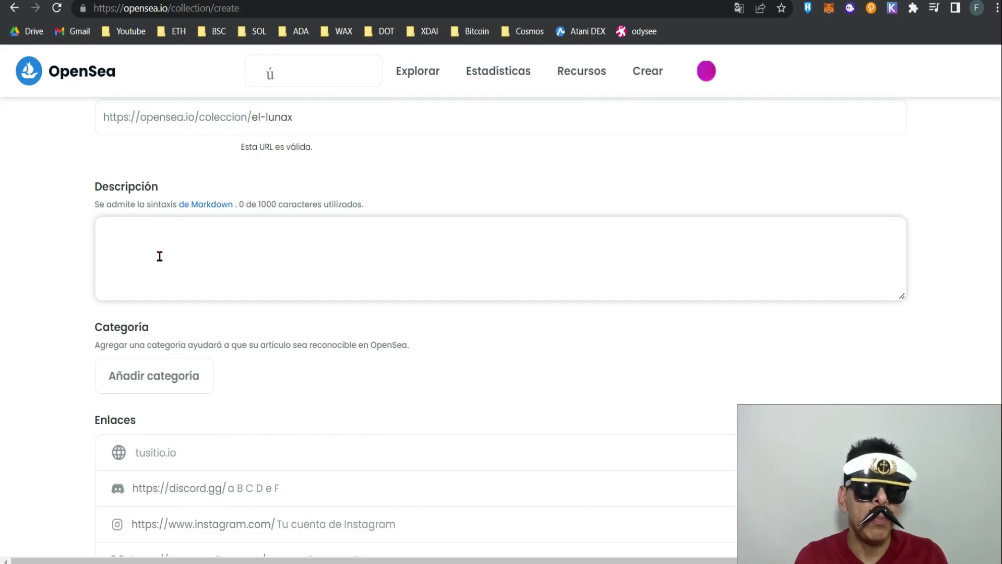
scroll(40, 320, "down", 4)
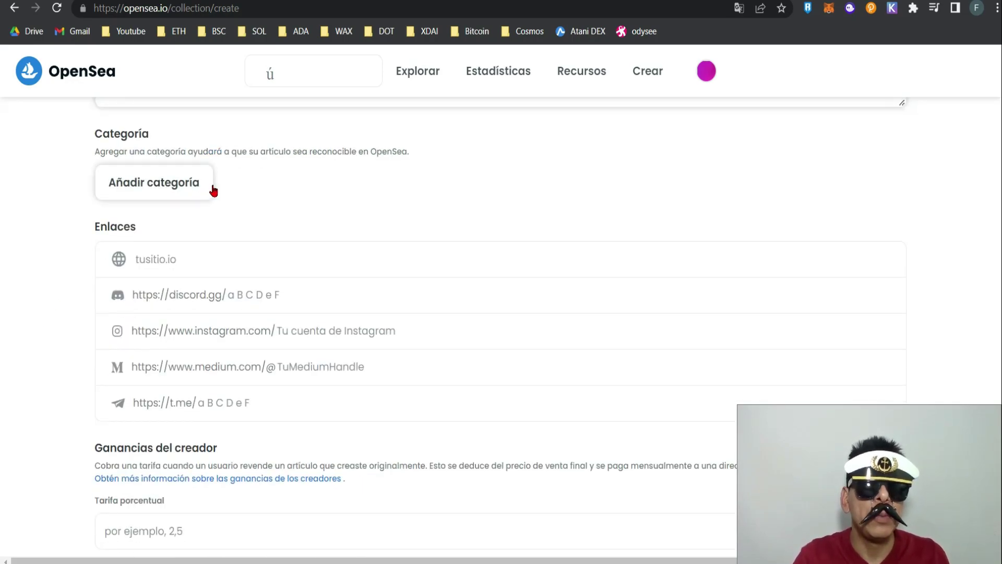
left_click(212, 189)
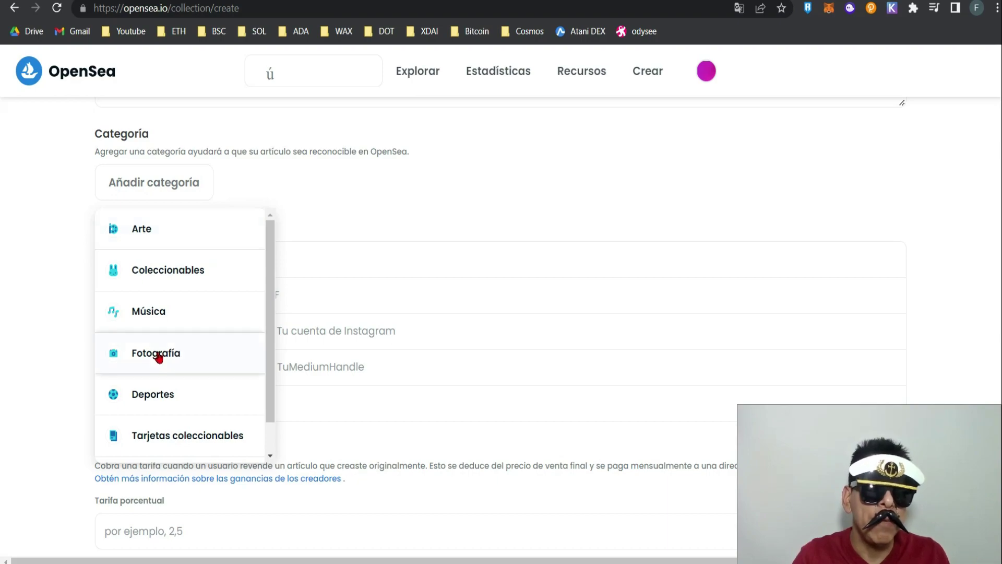
left_click(194, 278)
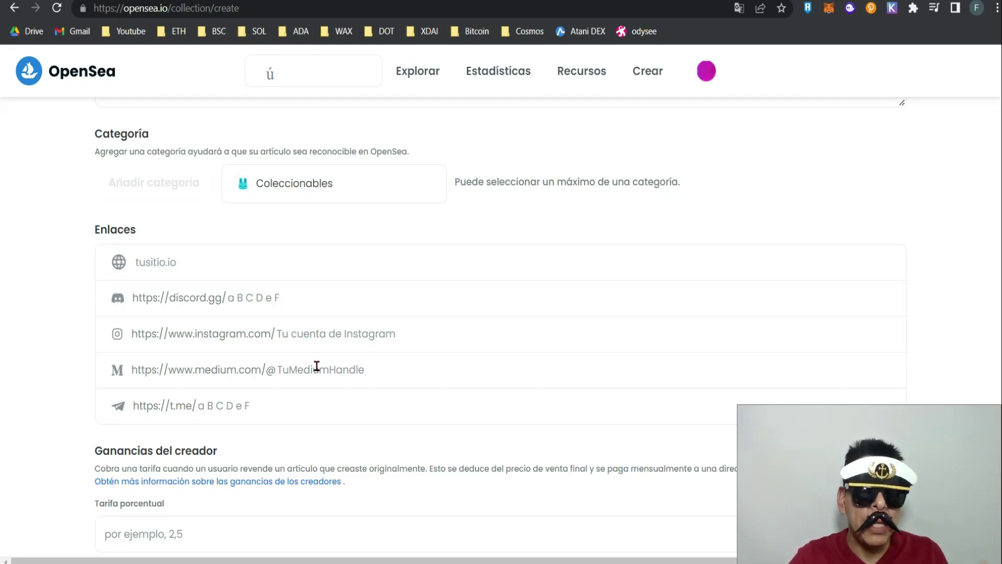
Set the creator earnings percentage fee to 5.
scroll(317, 366, "down", 5)
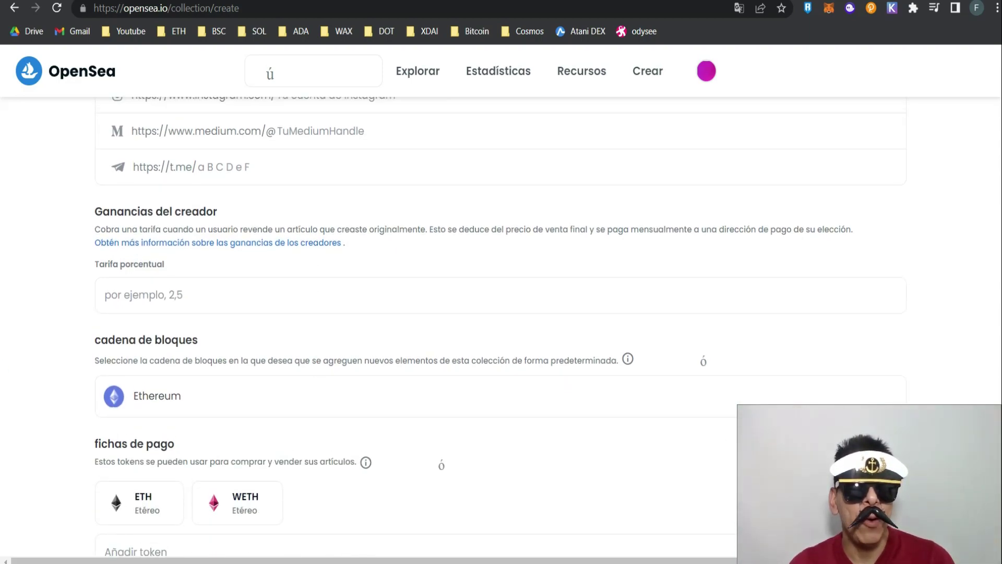
left_click(120, 293)
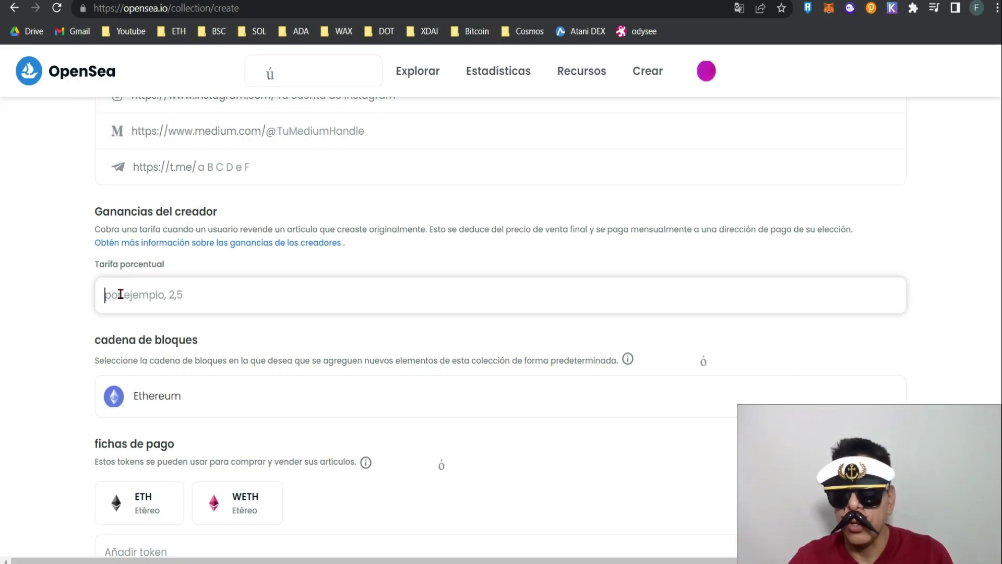
type("5")
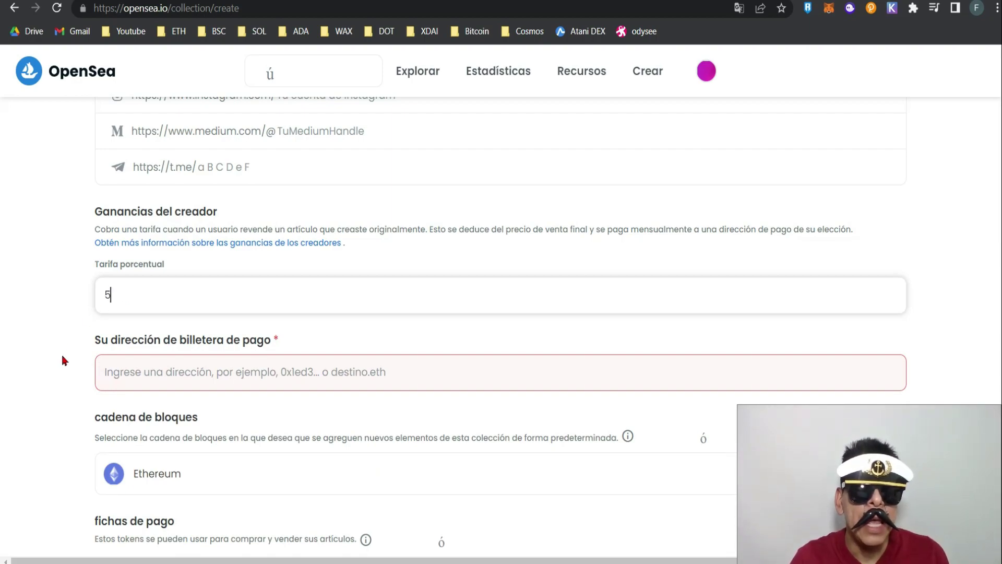
Copy the account's wallet address from MetaMask and enter it as the collection's payout address.
scroll(62, 360, "down", 1)
left_click(122, 358)
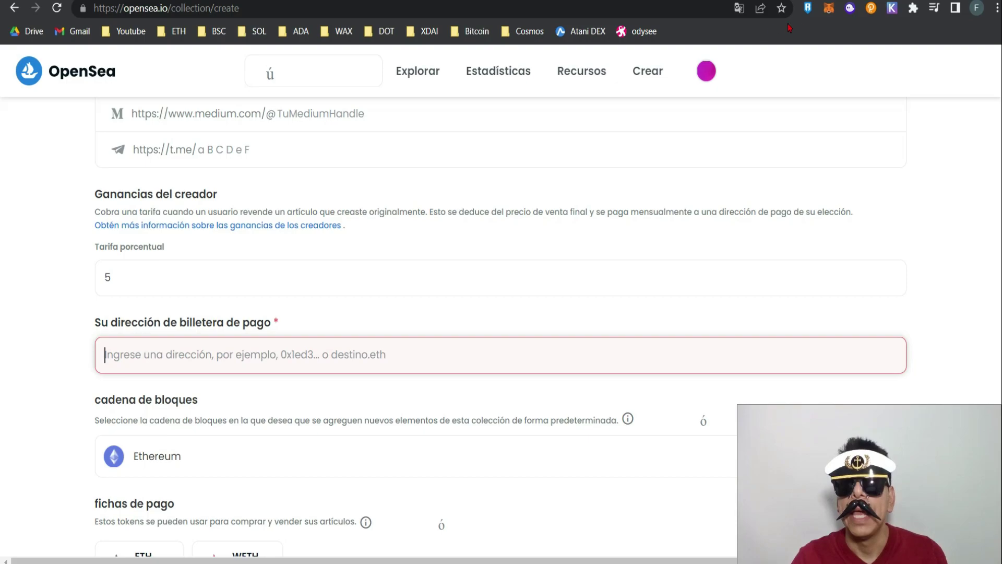
left_click(828, 11)
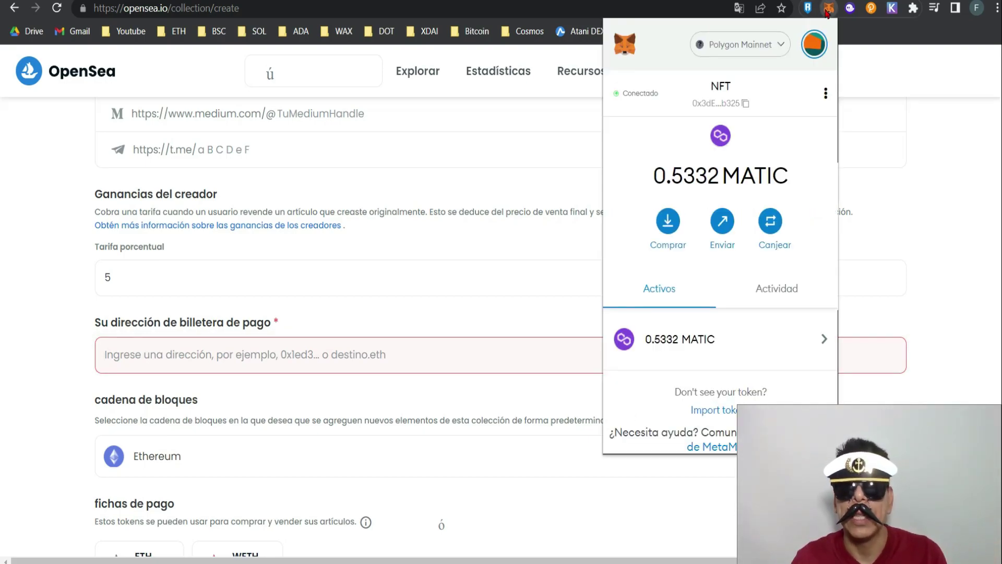
left_click(750, 103)
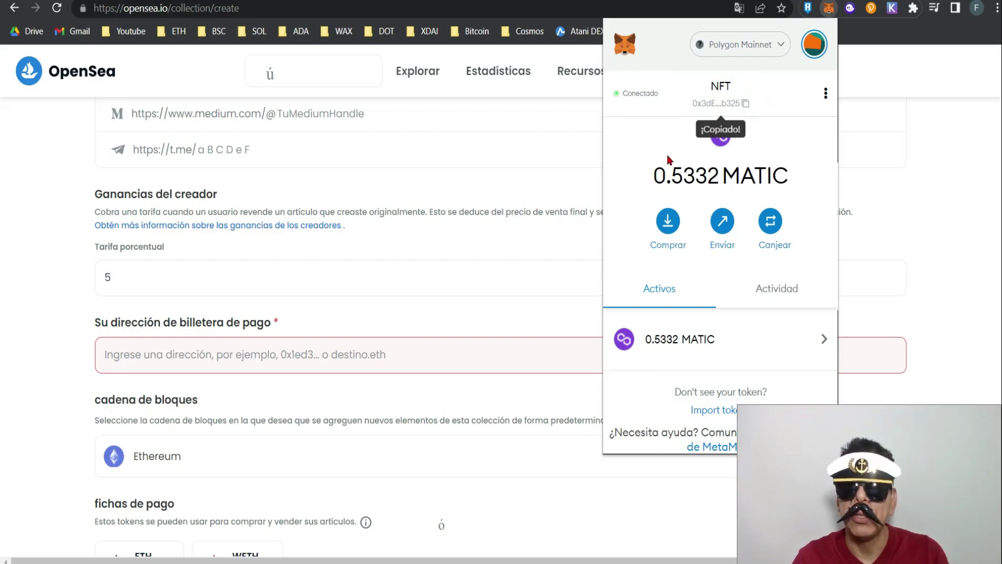
left_click(333, 358)
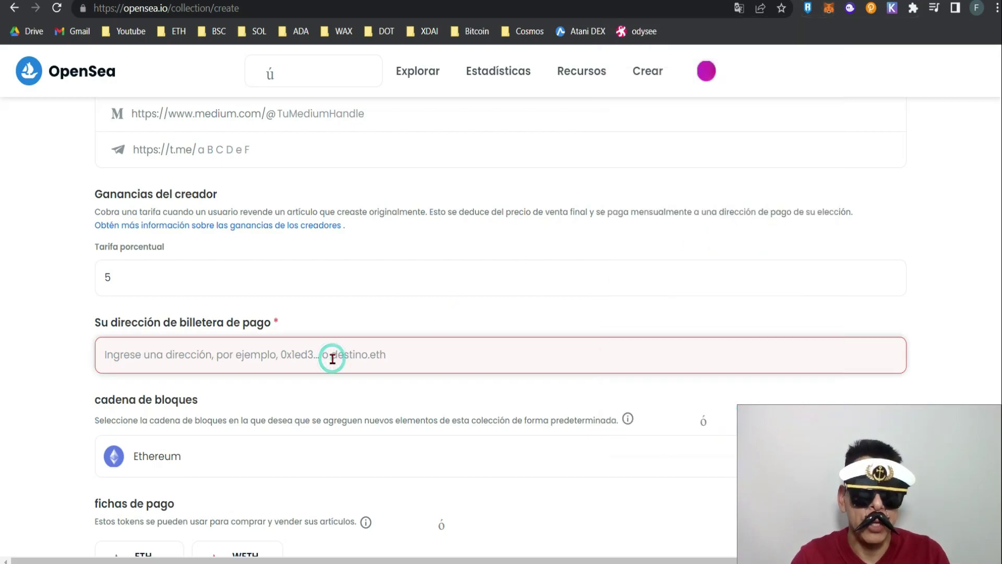
Change the collection's blockchain to Polygon.
scroll(71, 422, "down", 5)
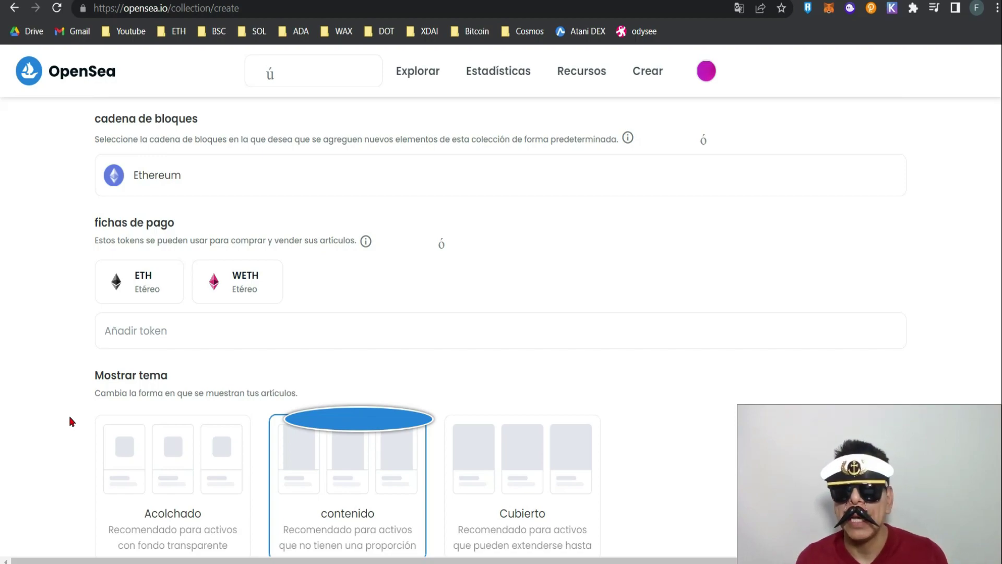
left_click(180, 183)
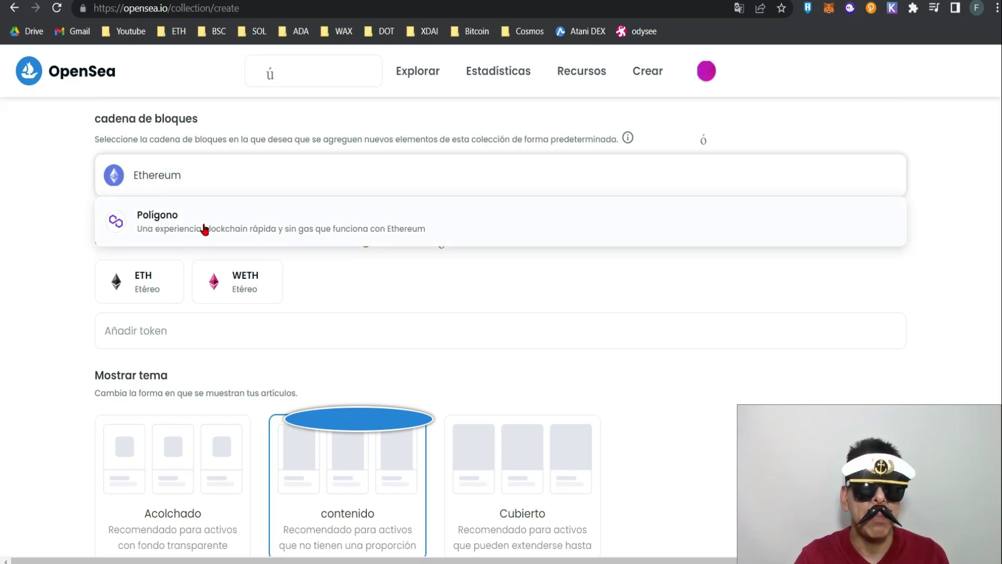
left_click(137, 226)
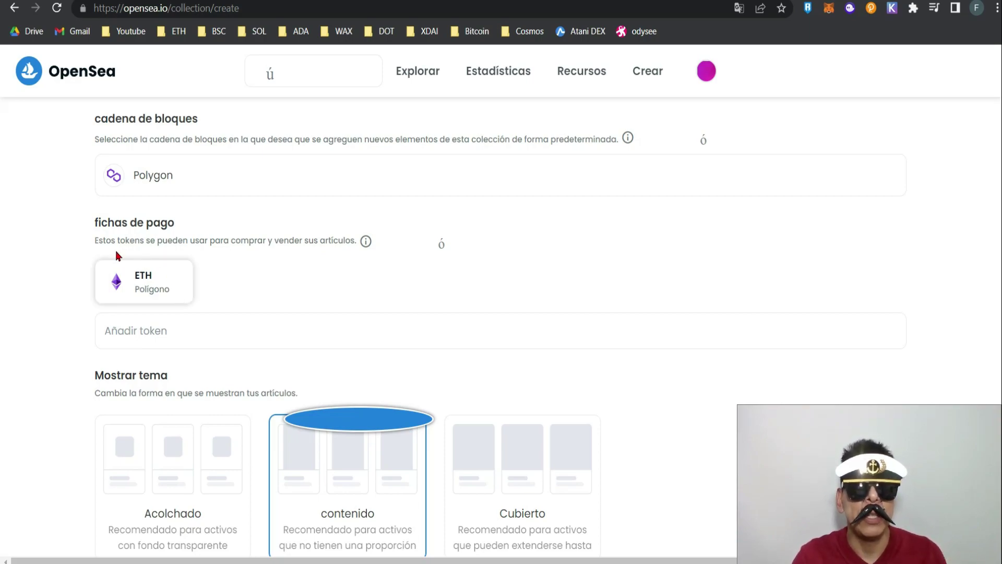
left_click(143, 339)
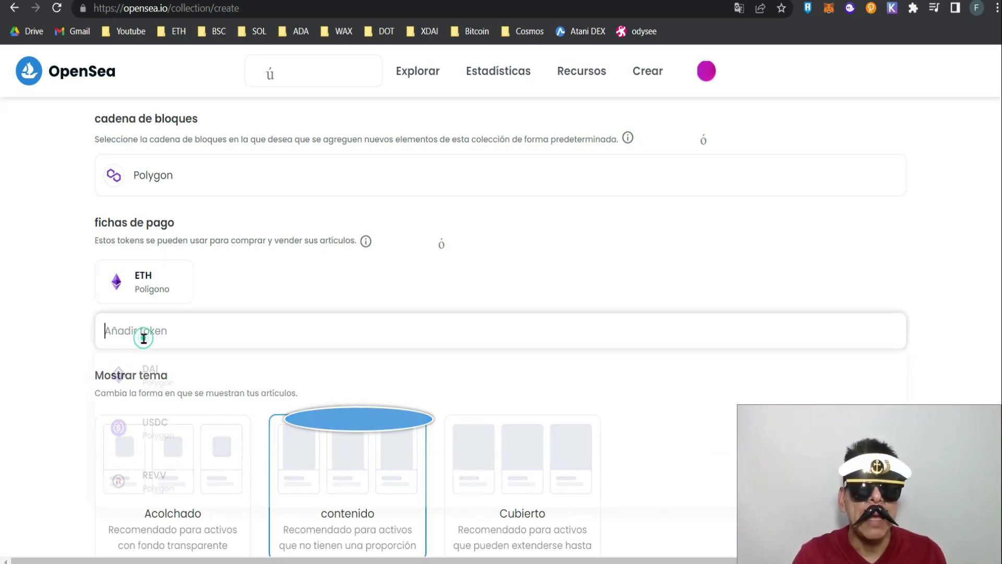
scroll(164, 445, "down", 1)
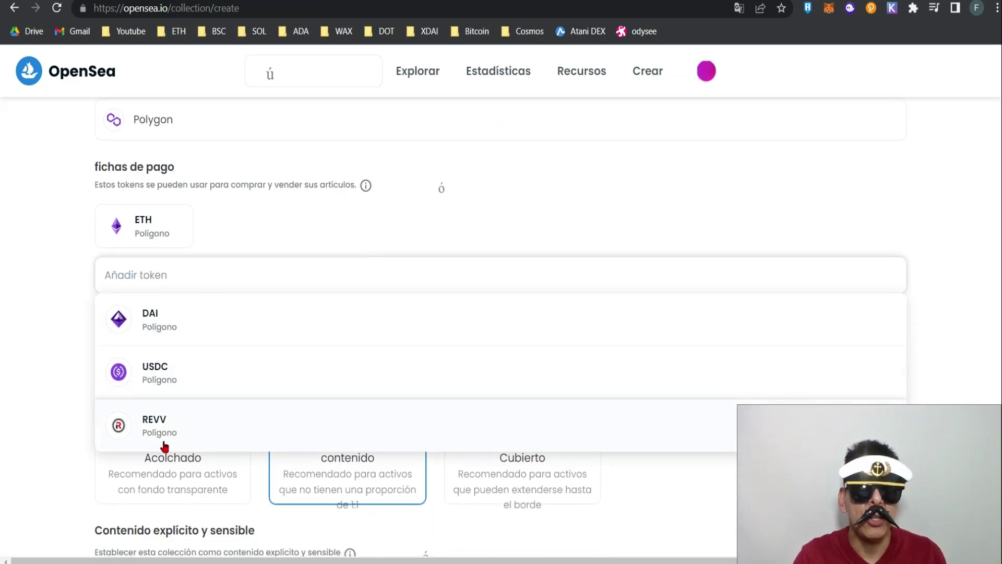
scroll(164, 446, "up", 1)
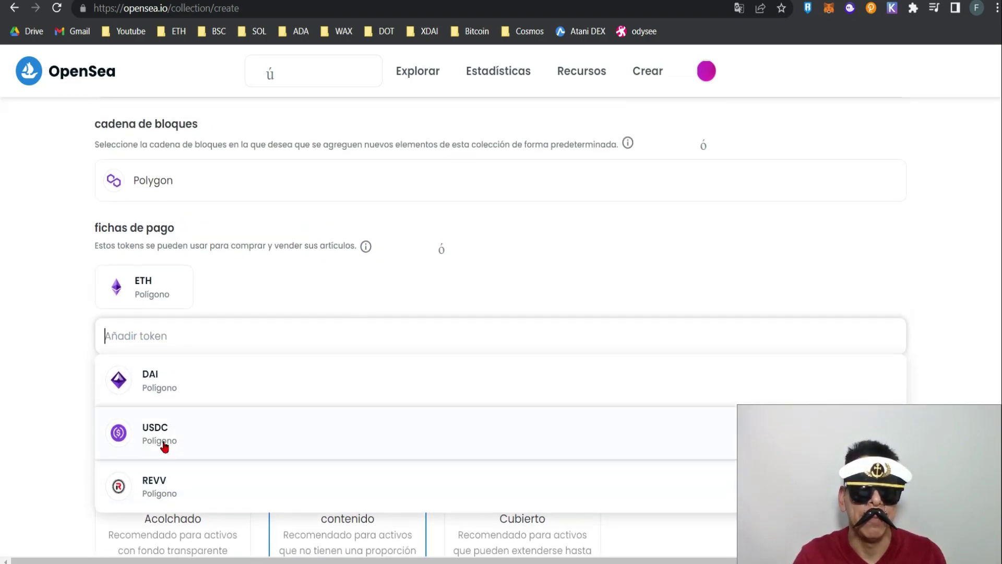
left_click(54, 300)
Finish the form and create the collection, keeping the default display theme.
scroll(348, 293, "down", 3)
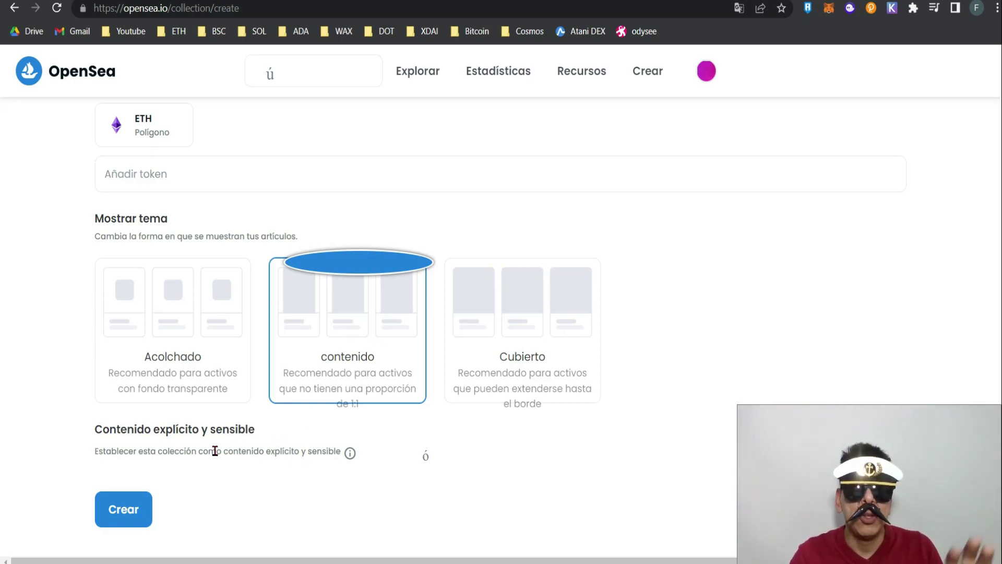
left_click(124, 510)
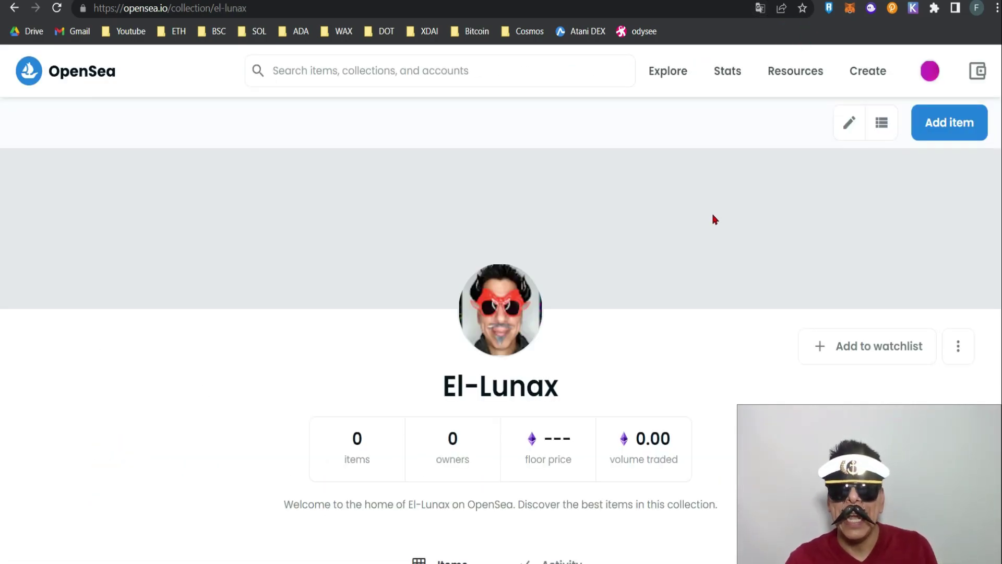
scroll(715, 219, "down", 2)
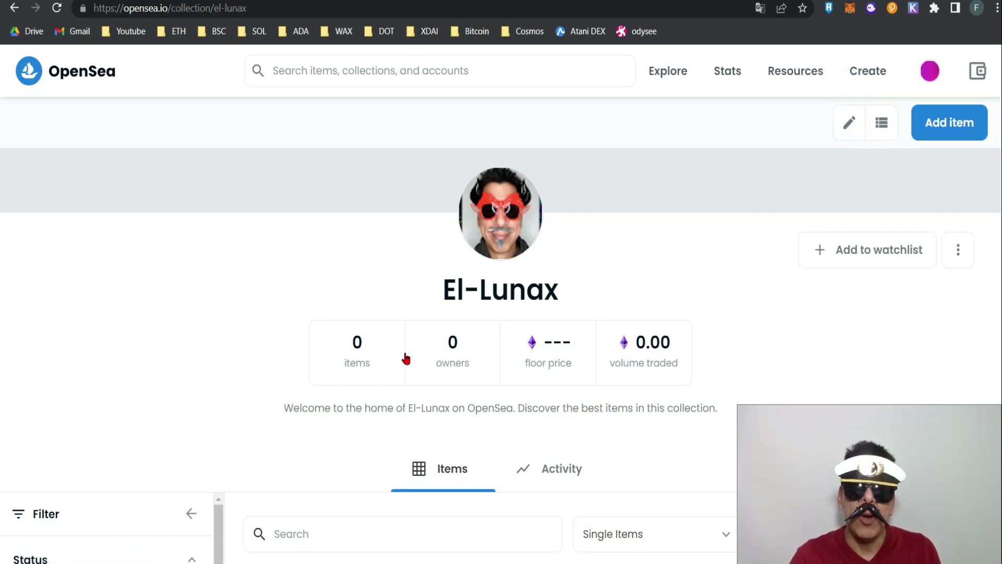
scroll(402, 361, "down", 2)
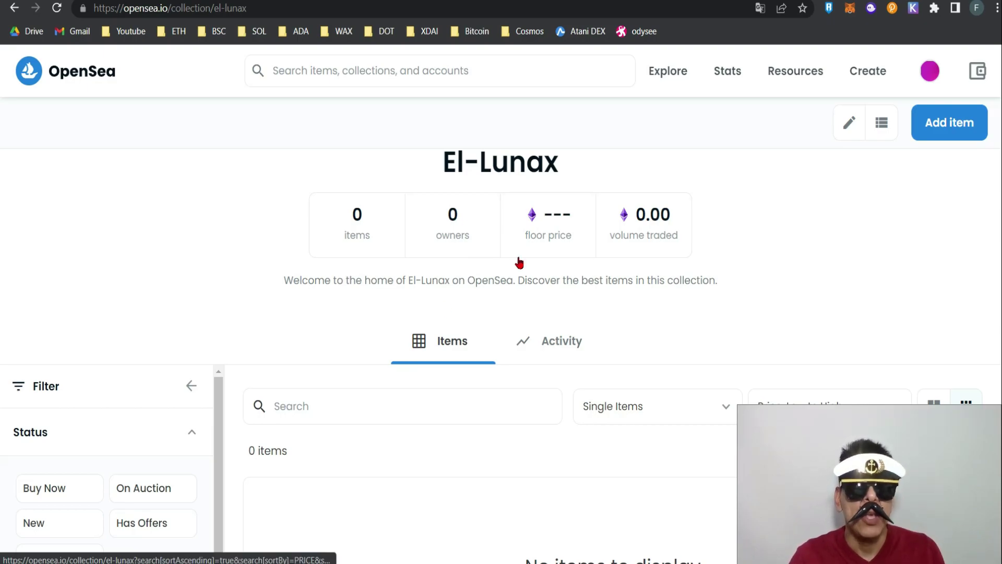
scroll(613, 231, "up", 2)
scroll(612, 231, "up", 2)
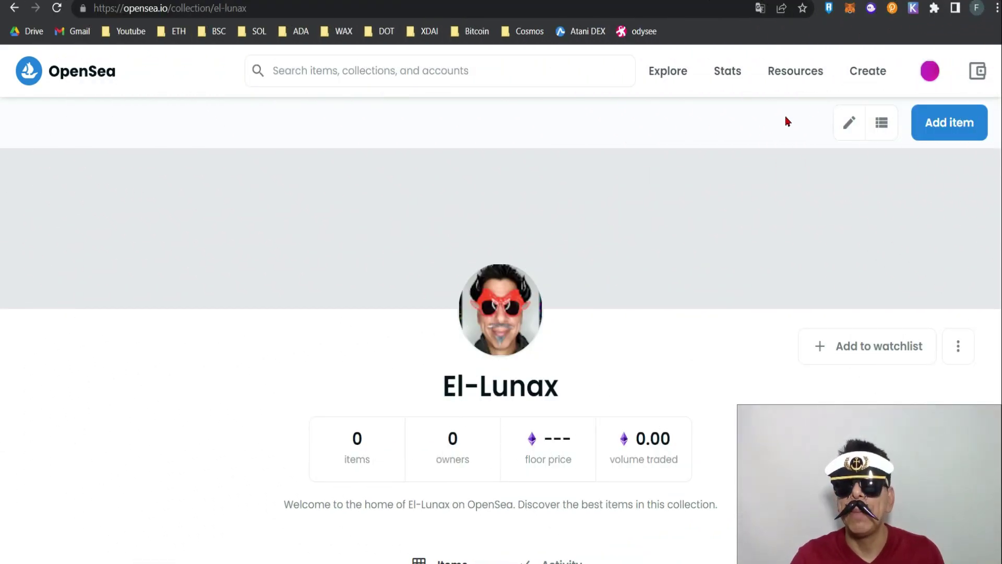
Start a new item from the WAGMI video and upload the red devil-mask portrait as its preview image.
left_click(870, 76)
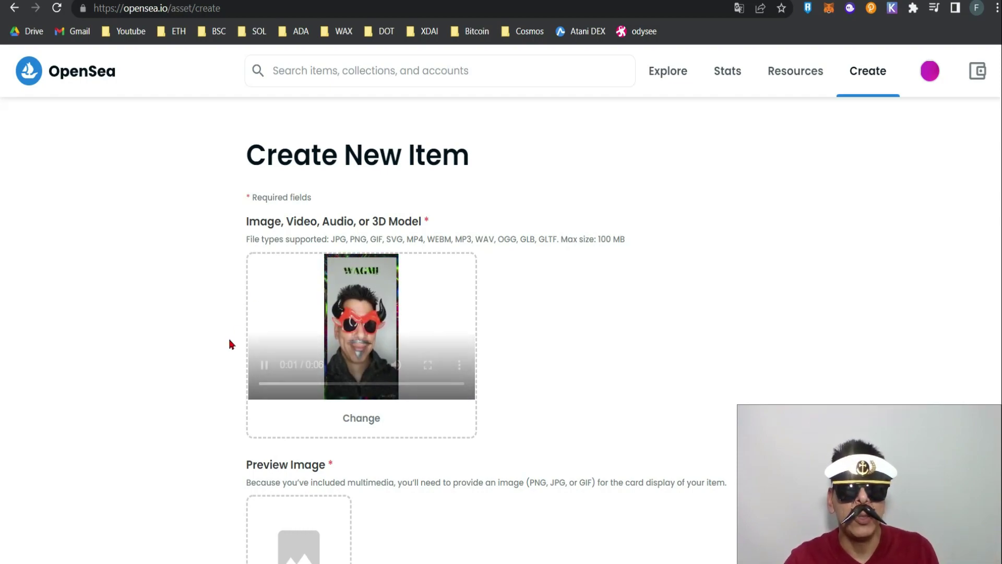
scroll(228, 343, "down", 3)
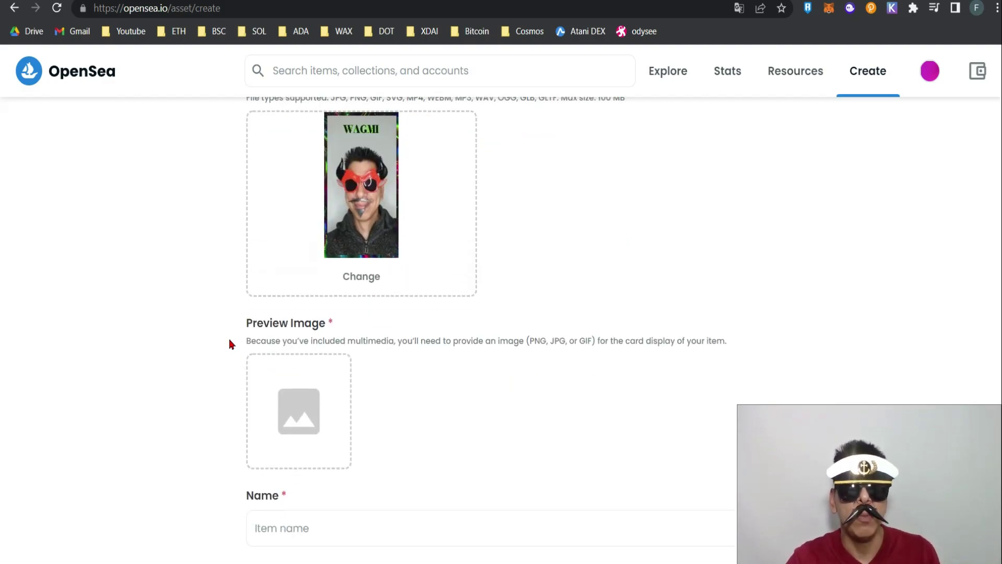
scroll(560, 243, "up", 2)
scroll(560, 245, "down", 2)
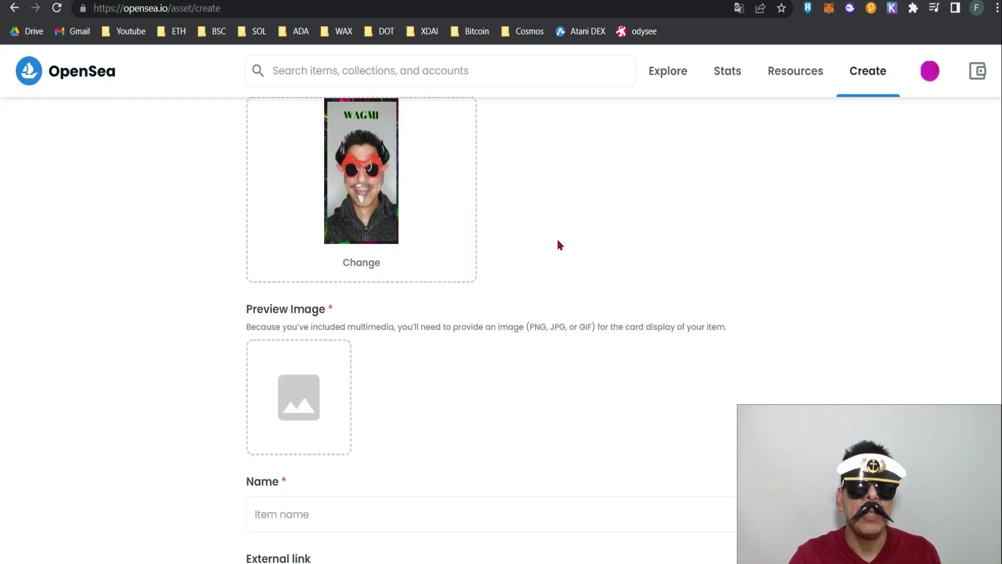
left_click(316, 419)
scroll(186, 417, "down", 2)
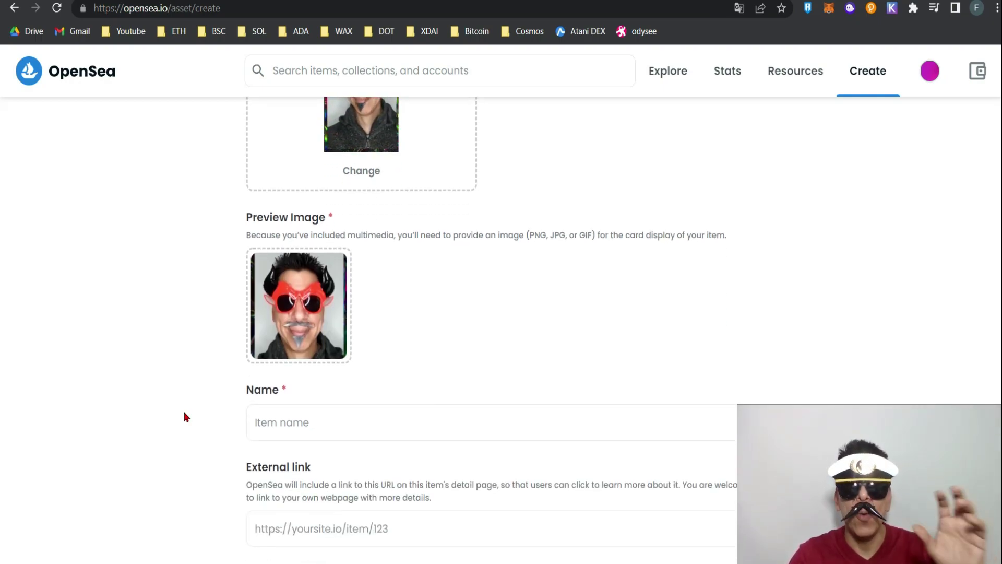
Name the new item "El-Lunax 001".
scroll(186, 416, "down", 2)
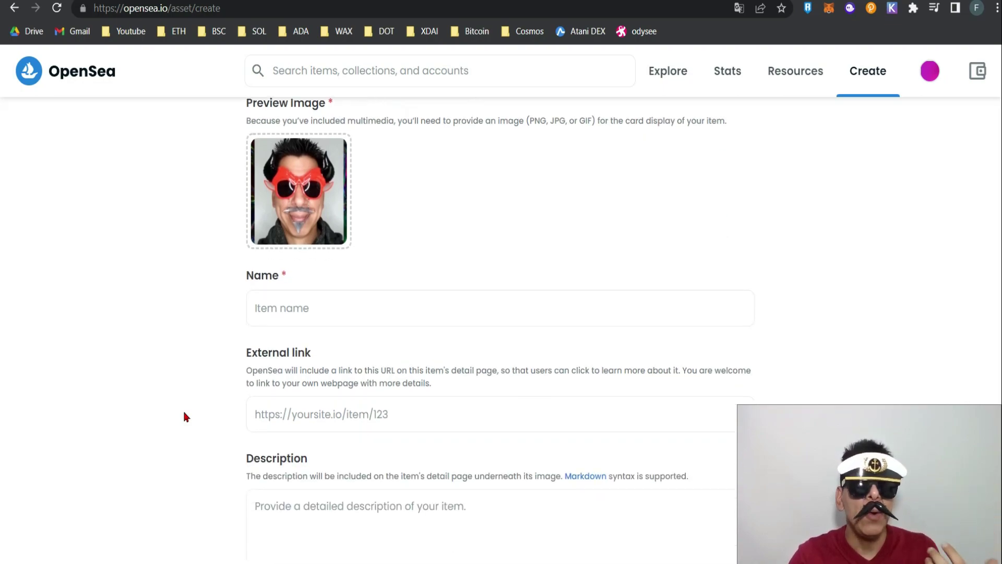
left_click(291, 307)
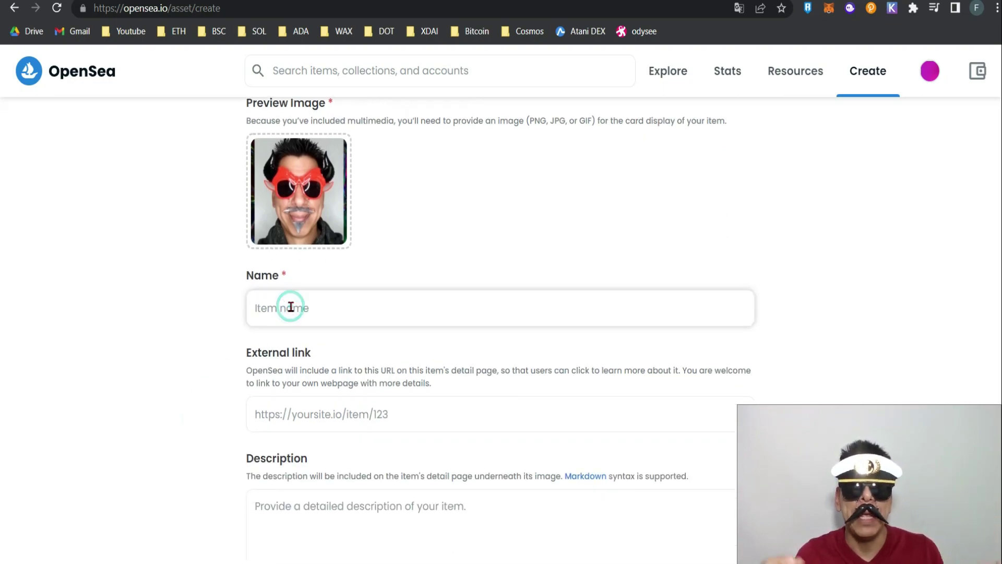
type("El-Lunax 001")
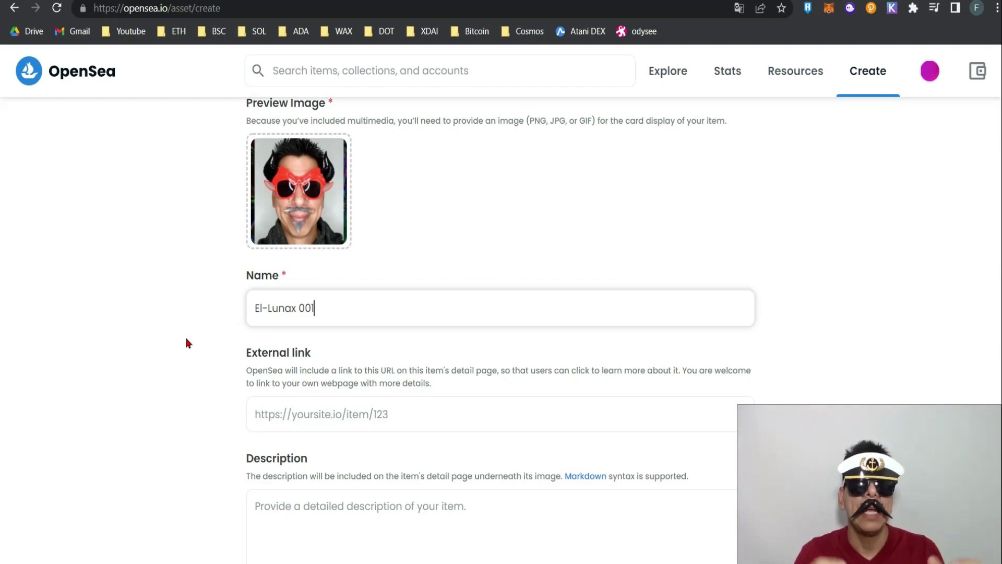
Enter a Spanish item description explaining that WAGMI means "We're Gonna Make It", ending with the Odysee link to the bridge-criptomonedas video.
scroll(187, 342, "down", 1)
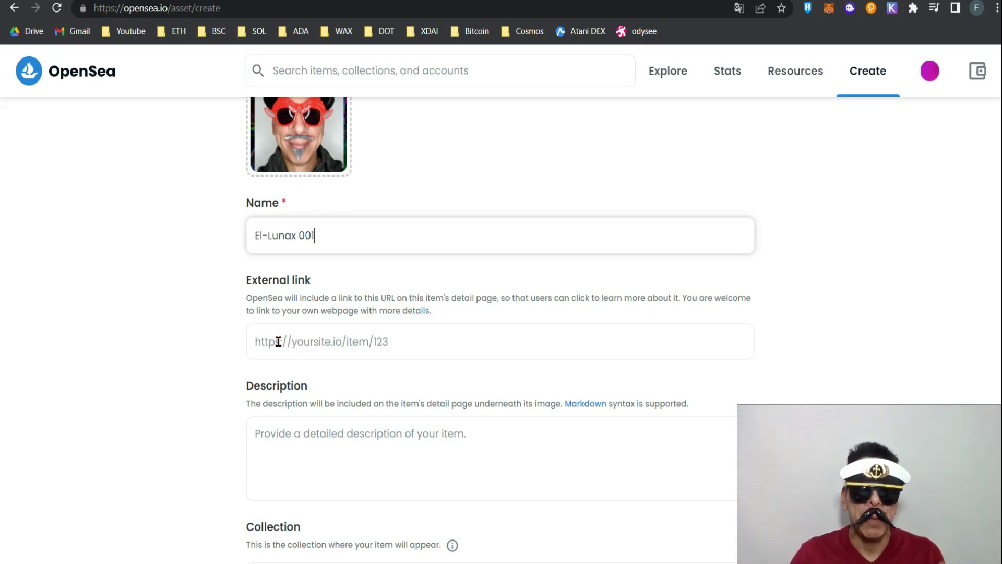
scroll(279, 341, "down", 3)
left_click(301, 297)
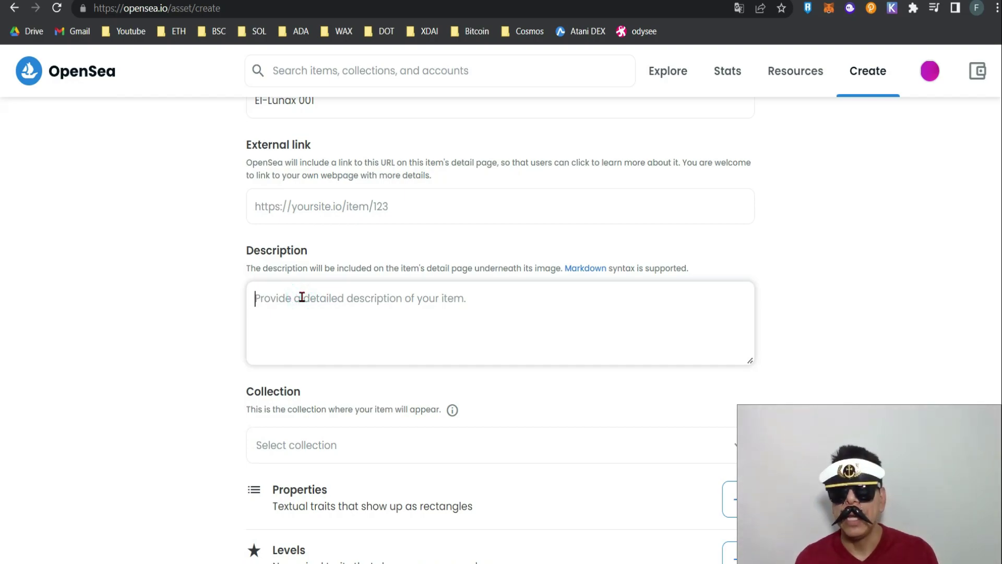
type("WAGMI significa \"We're Gonna Make It\". En español, \"todos vamos a lograrlo\" qué mejor expresión para dar inicio a mi experimento de proyecto NFTs, a todo esto, esta es la primera vez que salgo disfrazado en mi canal, éxito. Puedes ver el video aquí https://odysee.com/@El-Lunax:a/Que-es-un-bridge-criptomonedas:c")
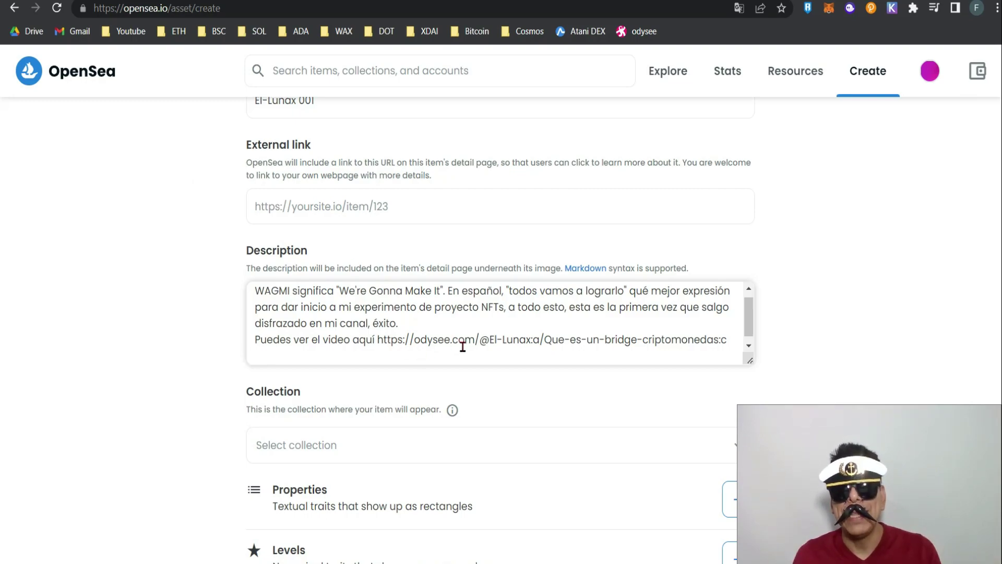
Assign the item to the El-Lunax collection.
scroll(463, 344, "down", 2)
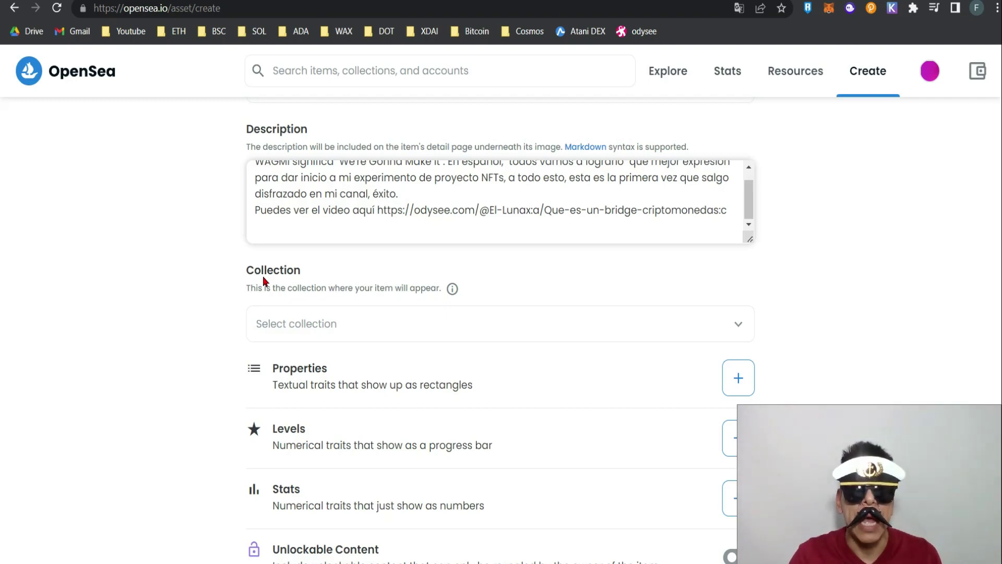
left_click(743, 336)
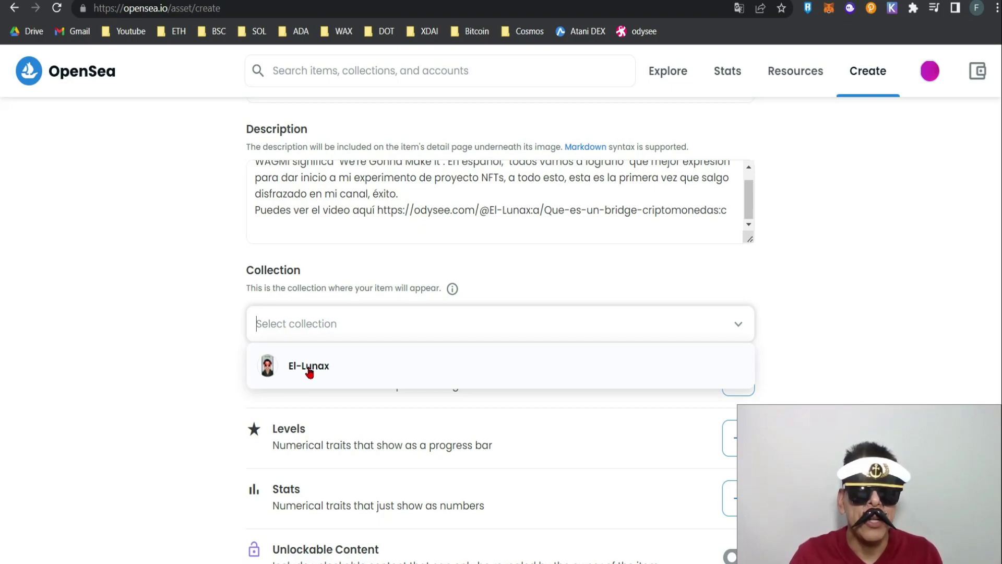
left_click(309, 367)
Keep the item's supply at 1 and set its blockchain to Polygon.
scroll(810, 265, "down", 2)
scroll(810, 267, "down", 2)
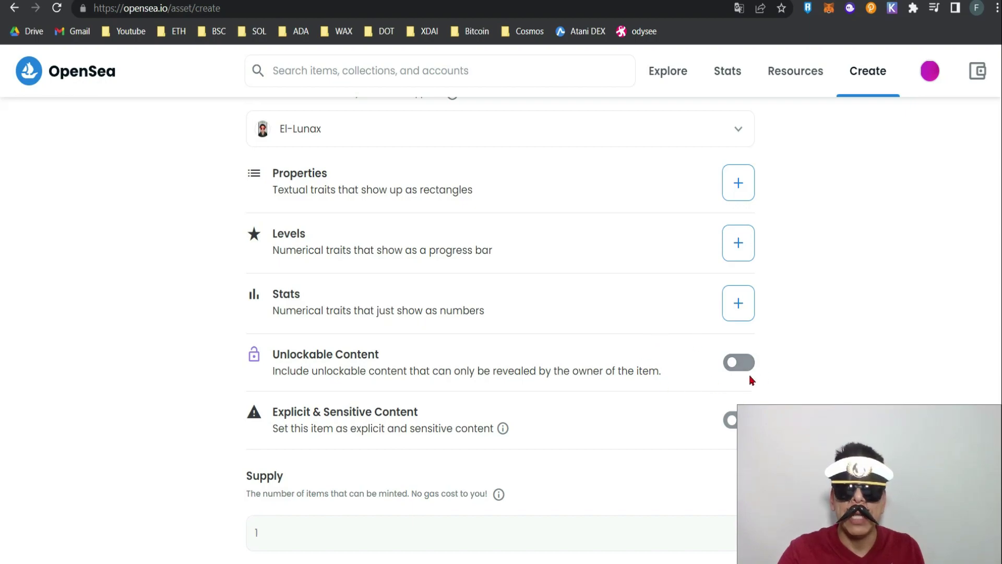
scroll(786, 347, "down", 2)
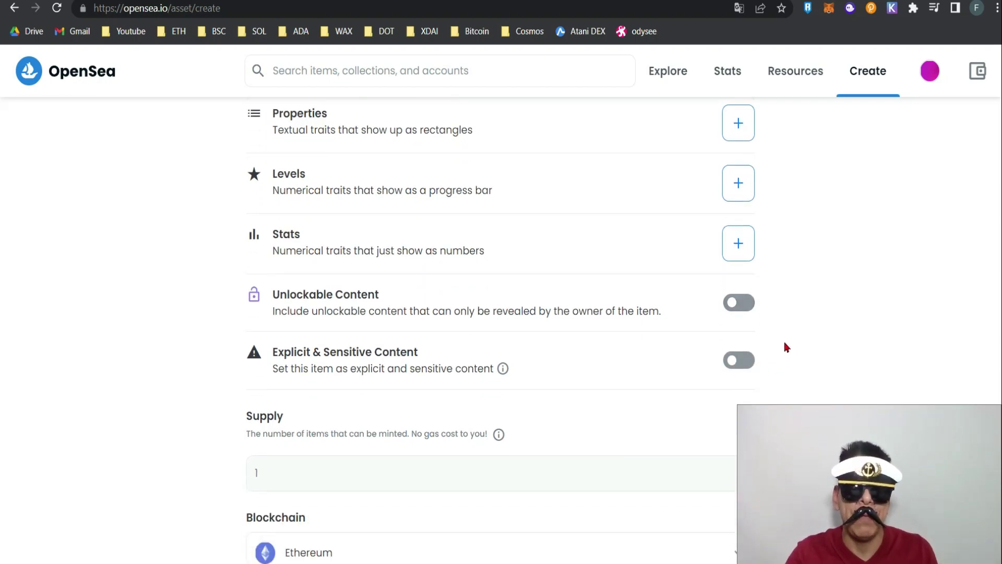
scroll(787, 347, "down", 2)
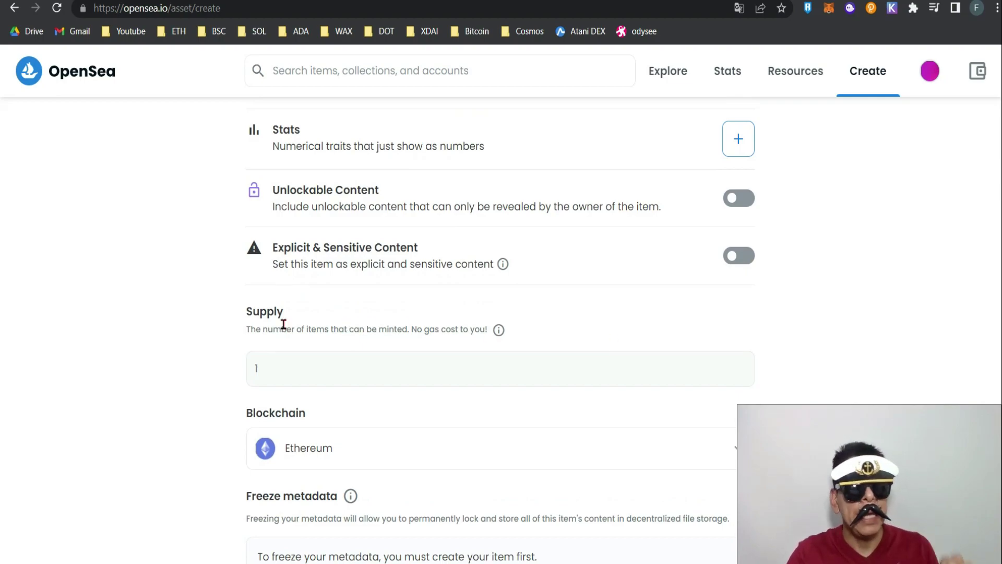
left_click(339, 371)
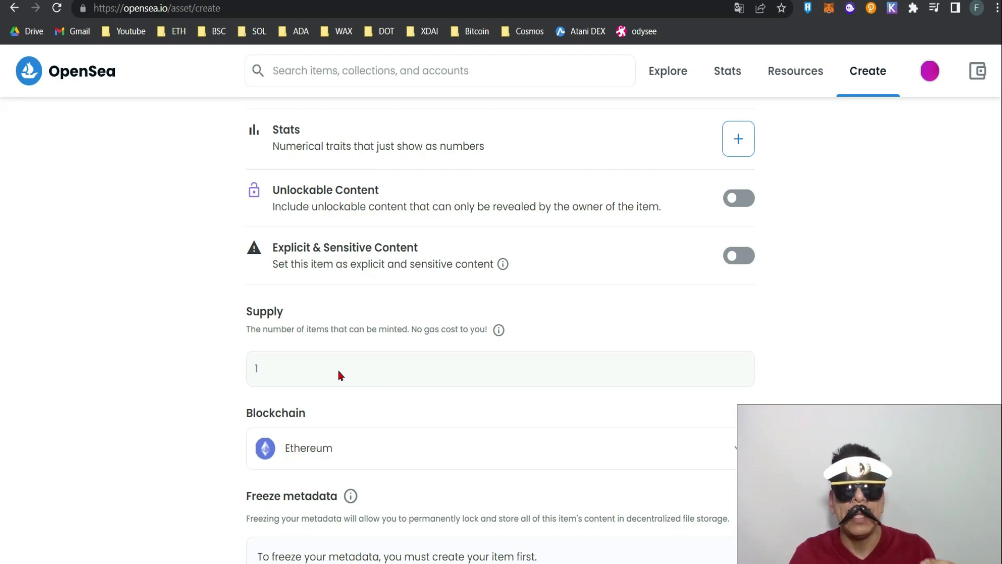
left_click(256, 365)
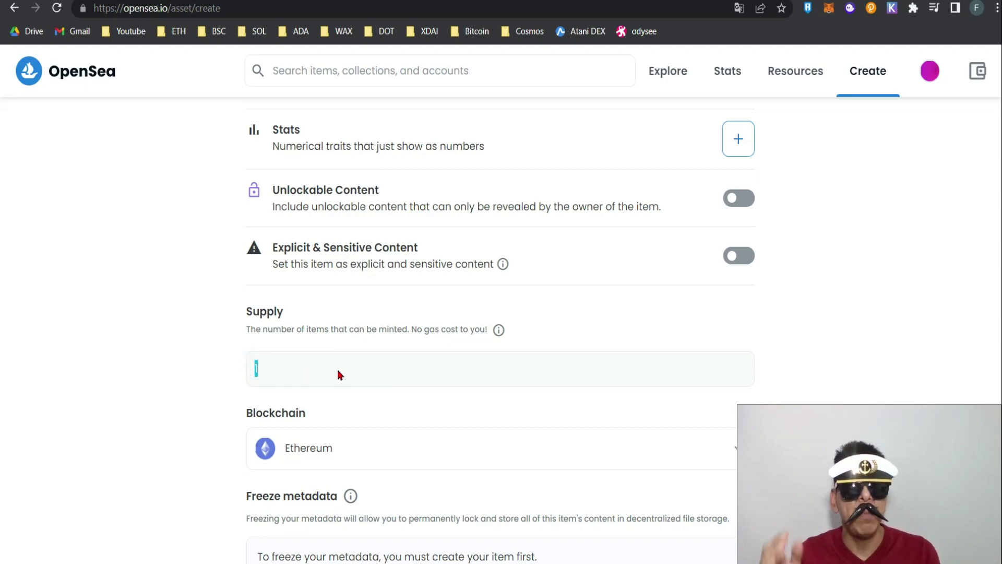
scroll(340, 375, "down", 3)
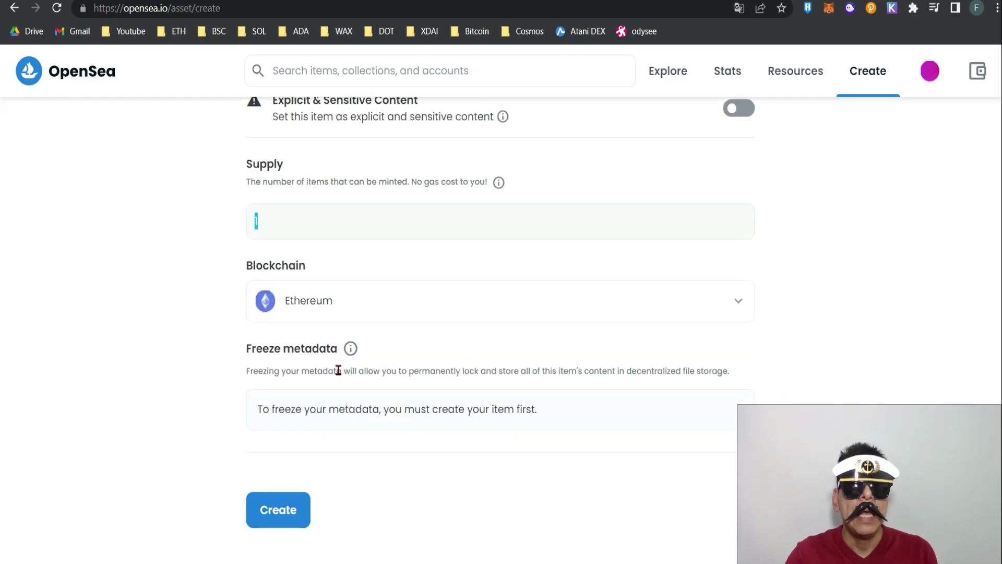
left_click(365, 305)
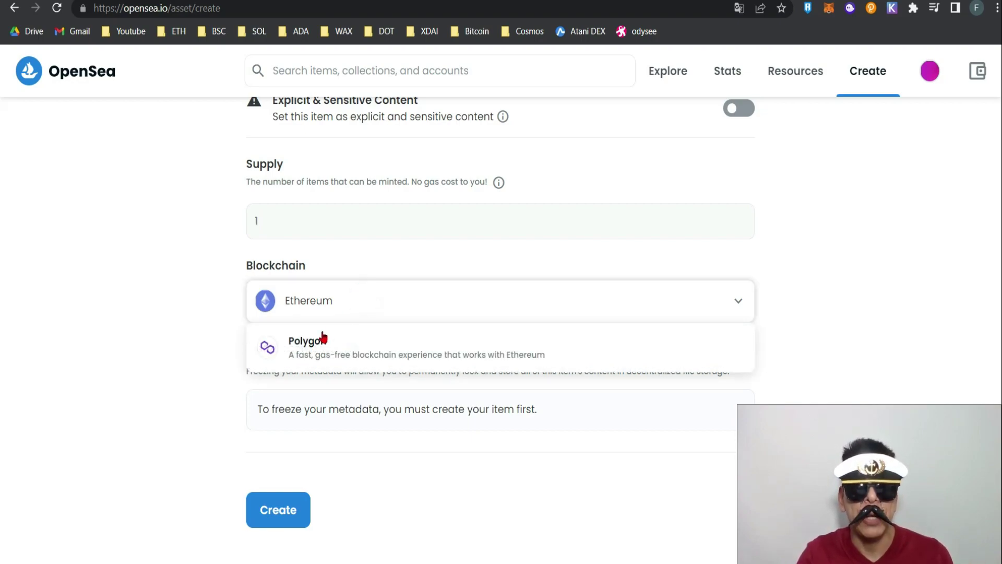
left_click(301, 352)
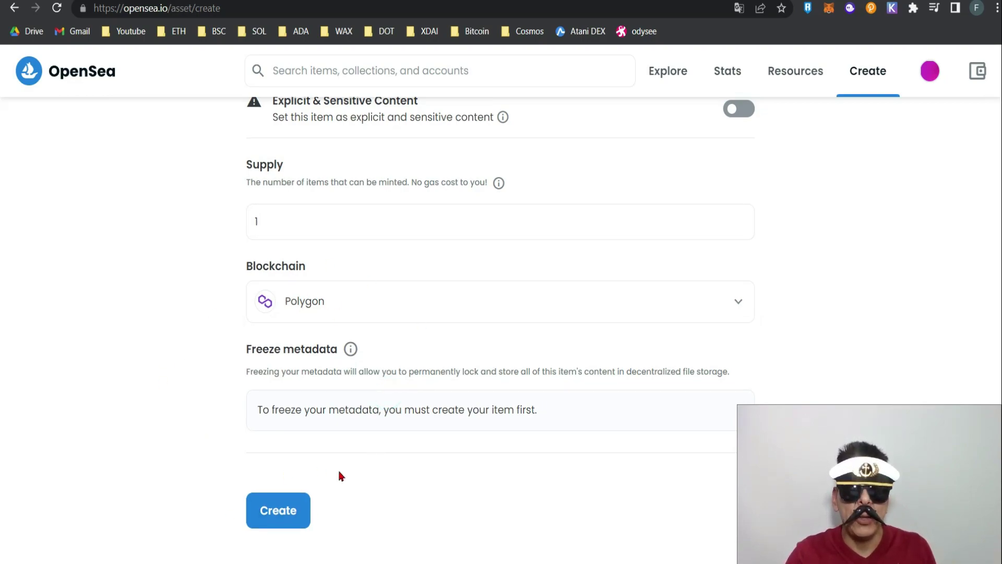
Create the item, complete the human verification check, and dismiss the creation confirmation.
left_click(285, 510)
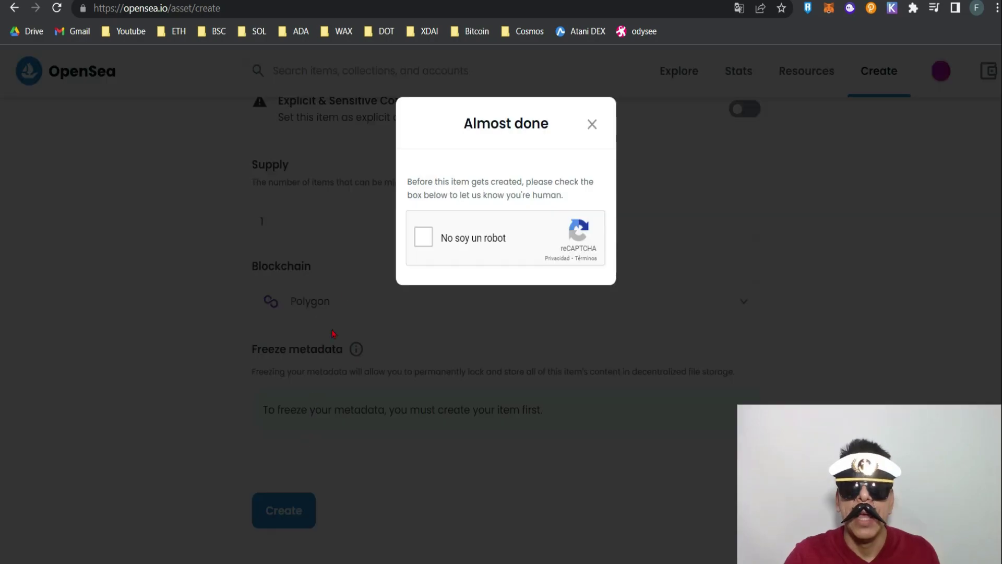
left_click(428, 240)
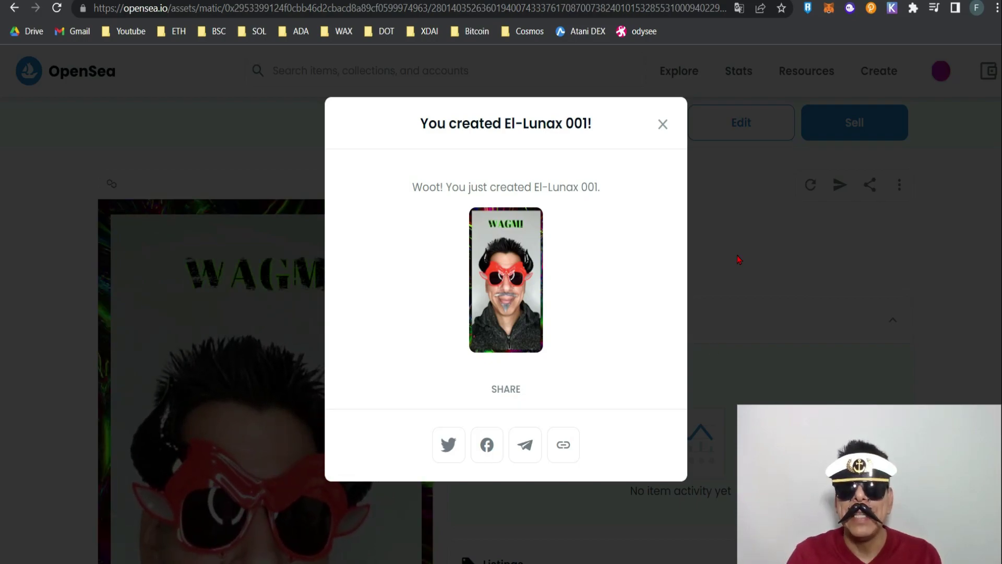
left_click(663, 125)
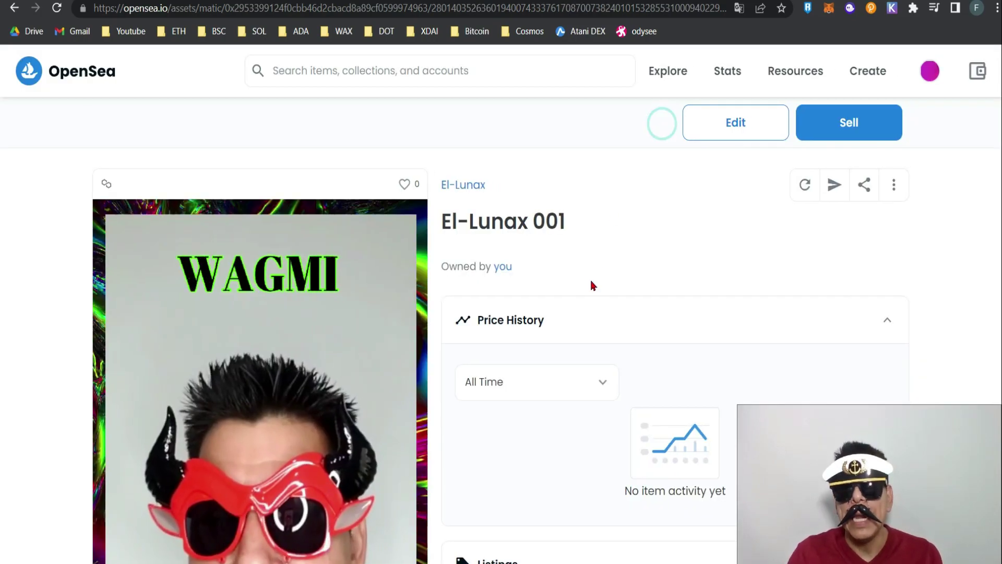
Examine the new item's page, including its WAGMI video, price history, listings and offers.
scroll(594, 286, "down", 1)
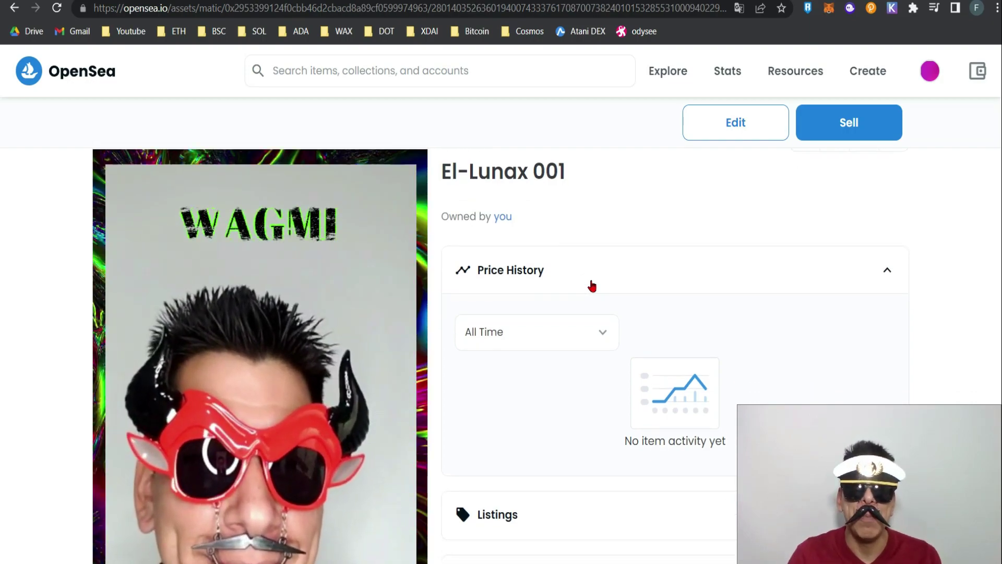
scroll(593, 285, "down", 2)
scroll(593, 286, "down", 3)
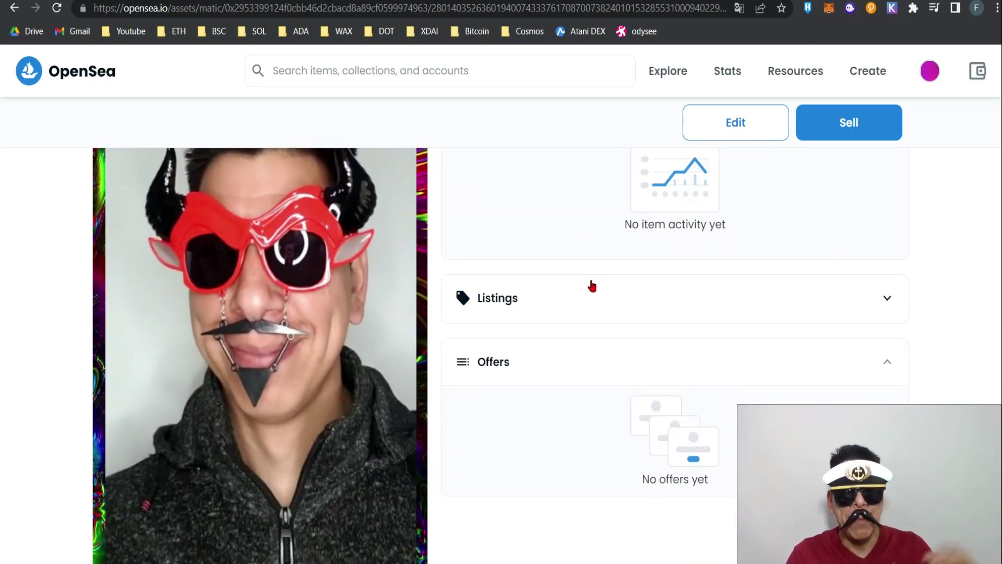
scroll(593, 285, "down", 1)
scroll(593, 286, "up", 3)
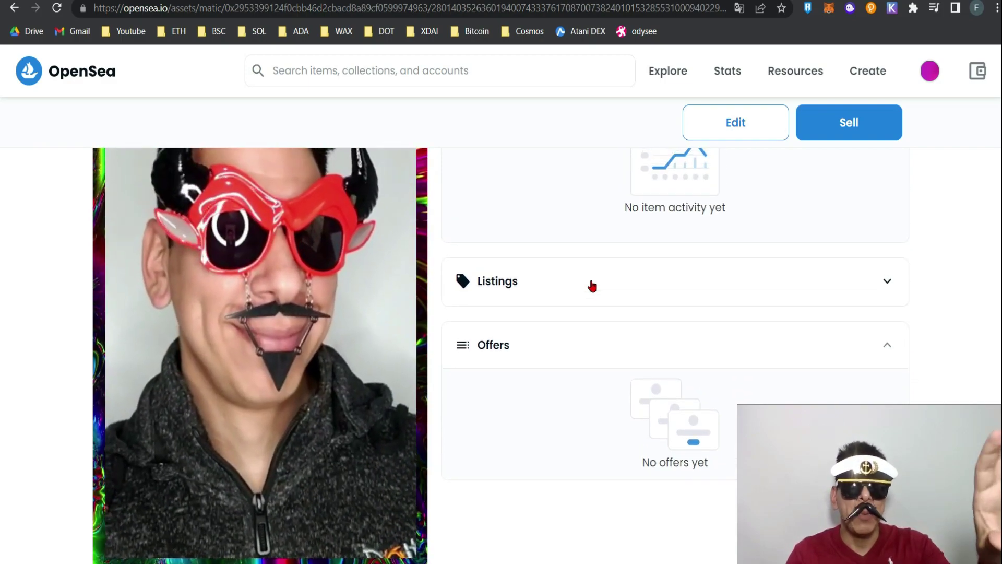
scroll(594, 286, "up", 1)
scroll(593, 286, "up", 1)
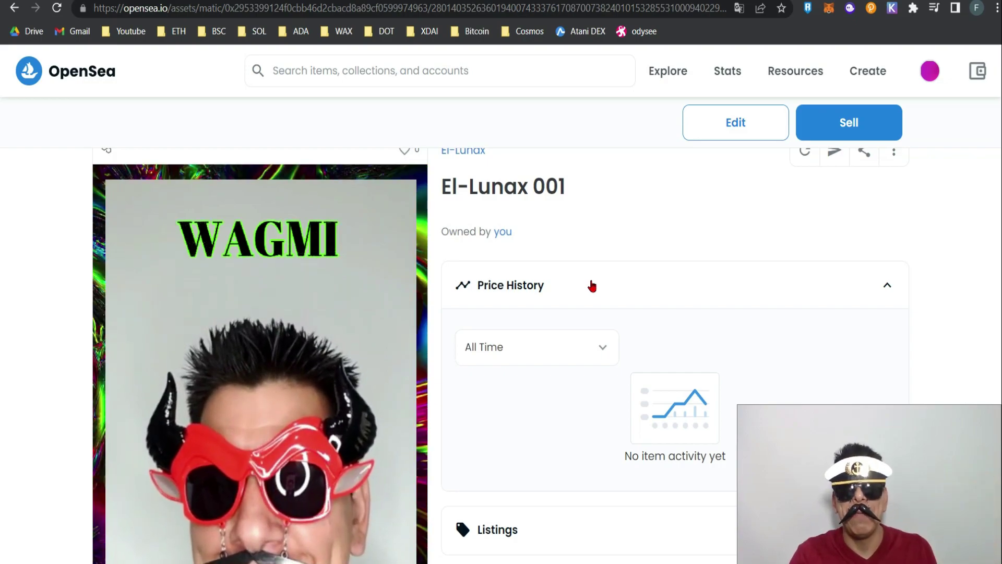
scroll(593, 285, "down", 2)
scroll(593, 285, "down", 1)
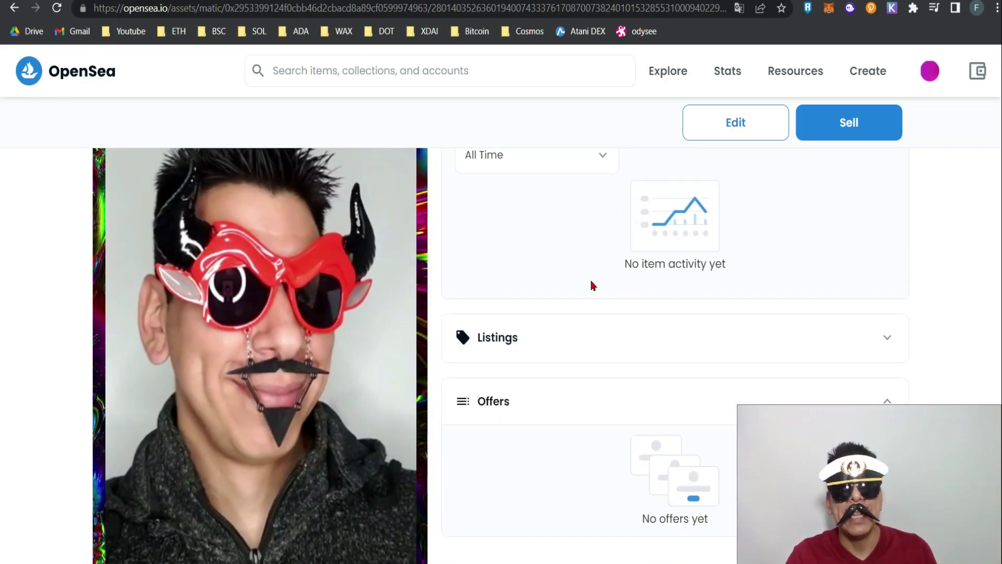
scroll(593, 286, "up", 4)
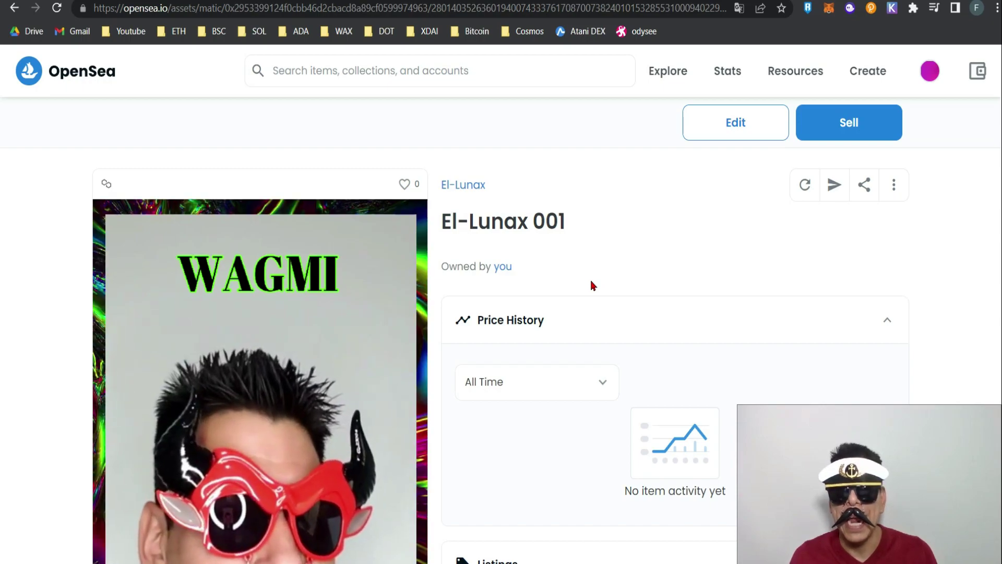
scroll(593, 285, "down", 2)
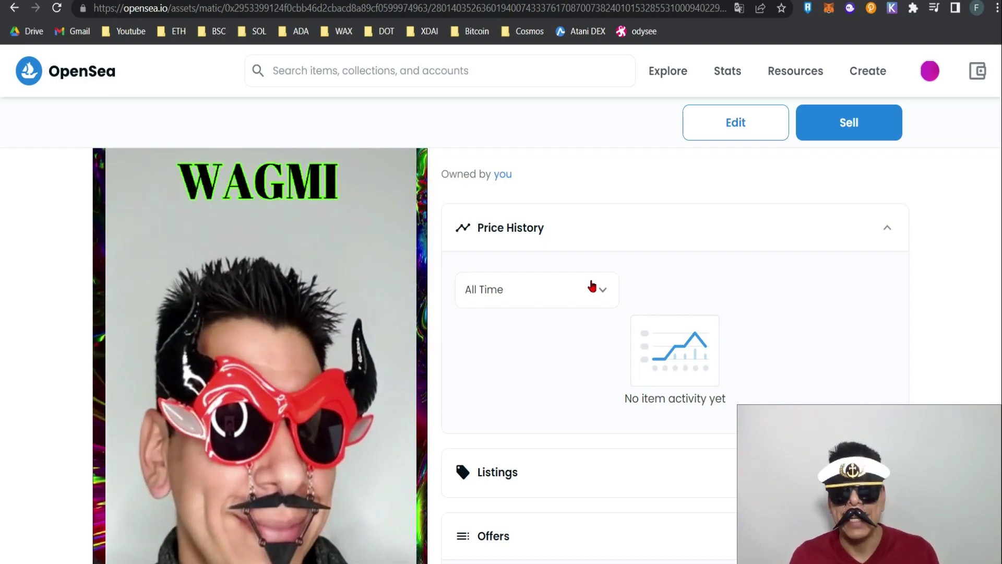
scroll(592, 286, "down", 3)
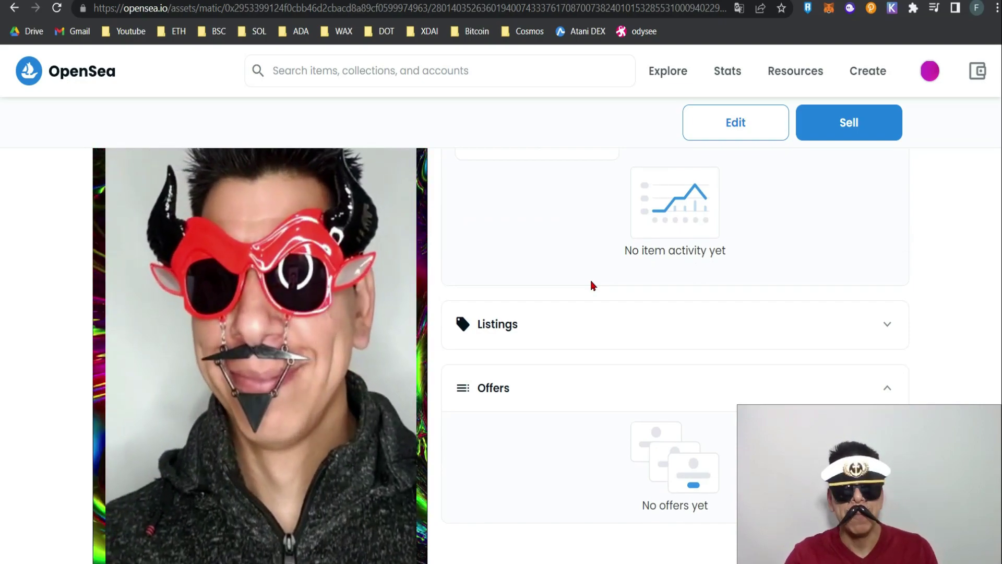
scroll(592, 286, "up", 1)
scroll(592, 287, "up", 4)
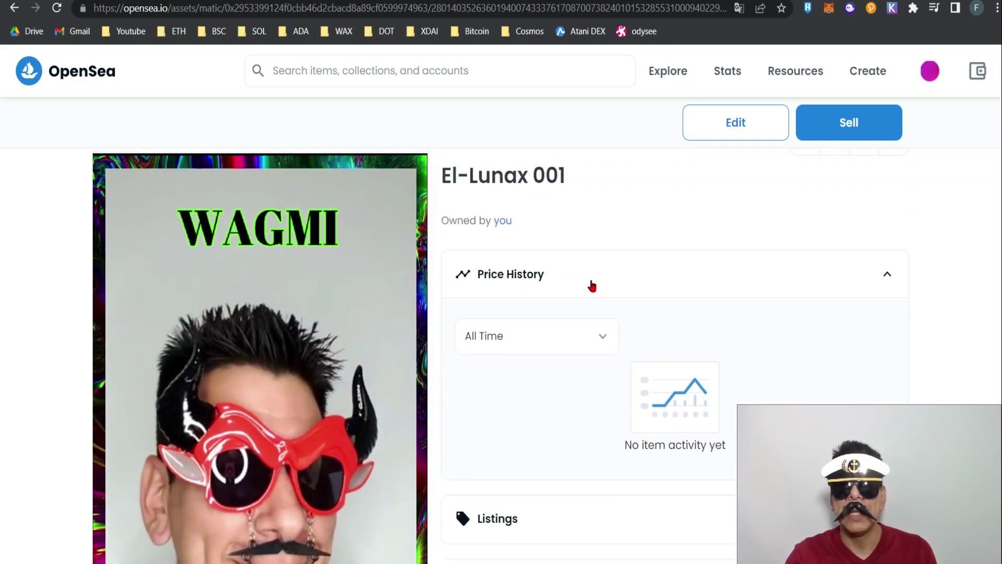
scroll(592, 286, "down", 1)
scroll(593, 285, "down", 1)
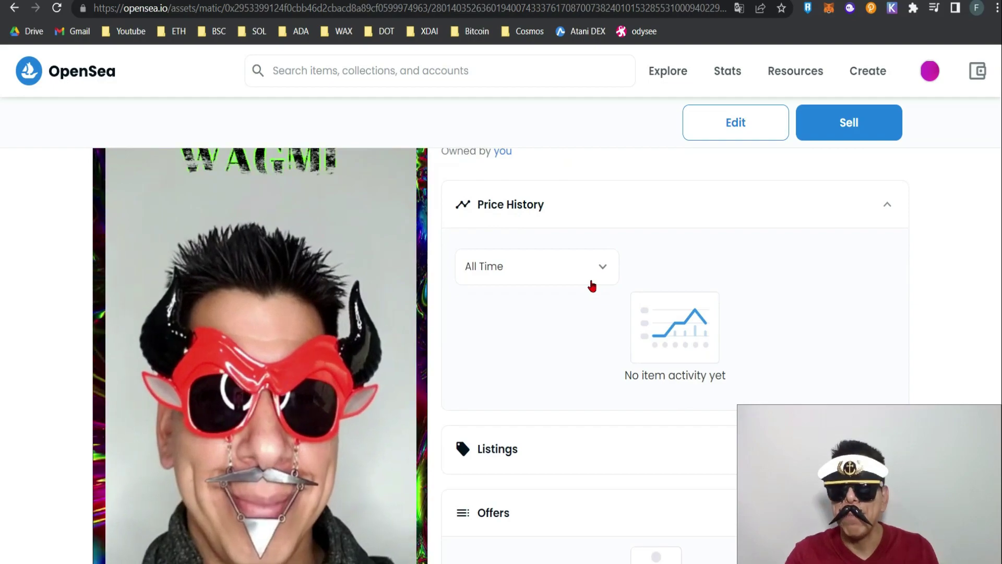
scroll(593, 285, "down", 1)
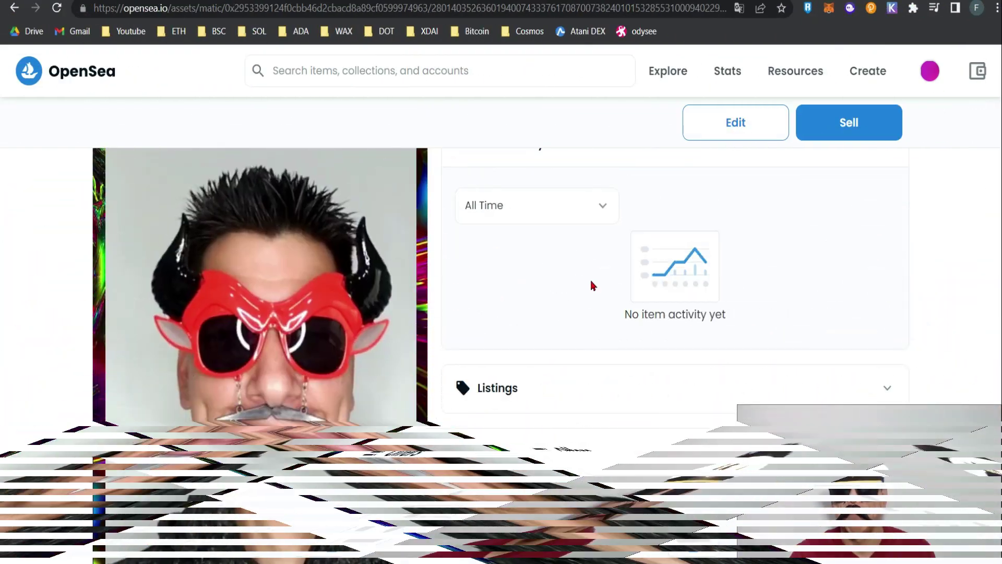